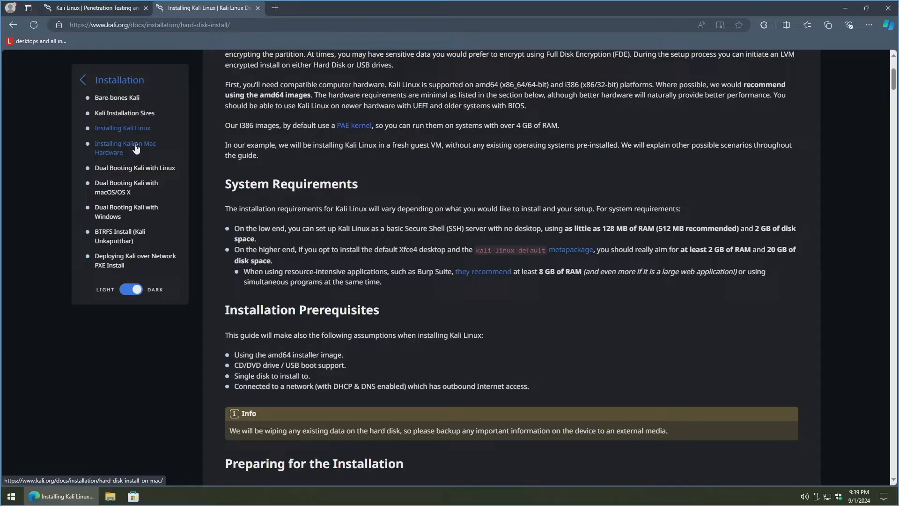
# Step: Open the Kali Installation Sizes link in a new tab and switch to it
pyautogui.rightClick(135, 112)
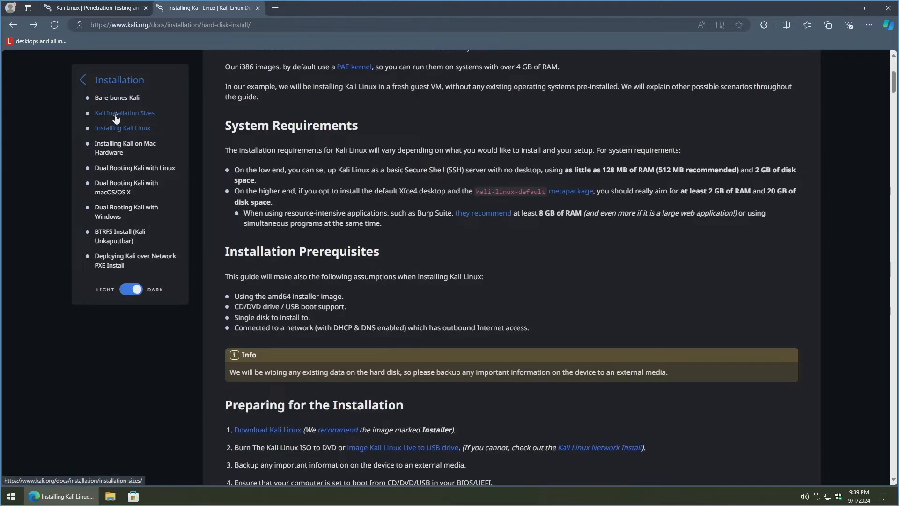
pyautogui.rightClick(116, 118)
pyautogui.click(128, 123)
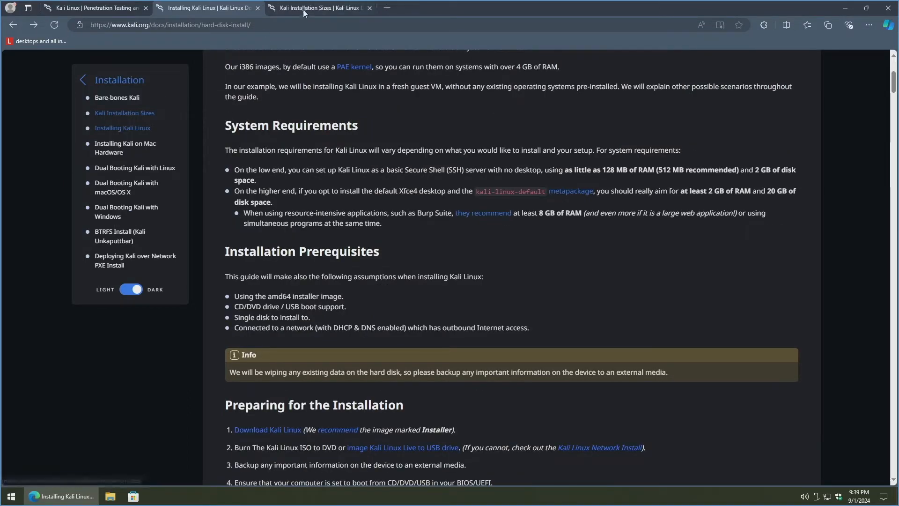
pyautogui.click(300, 9)
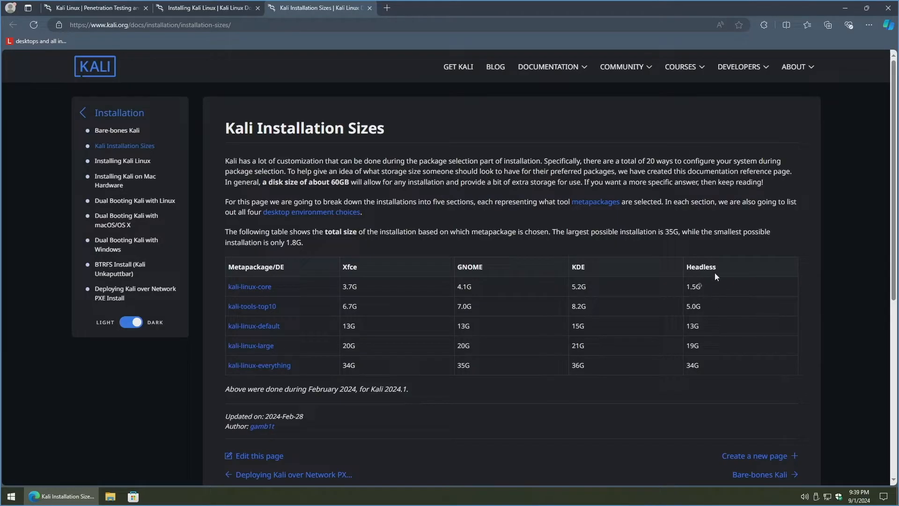
# Step: Review the sizes table, from 1.5G headless to 36G KDE, then return to the installation guide
pyautogui.click(702, 288)
pyautogui.doubleClick(587, 364)
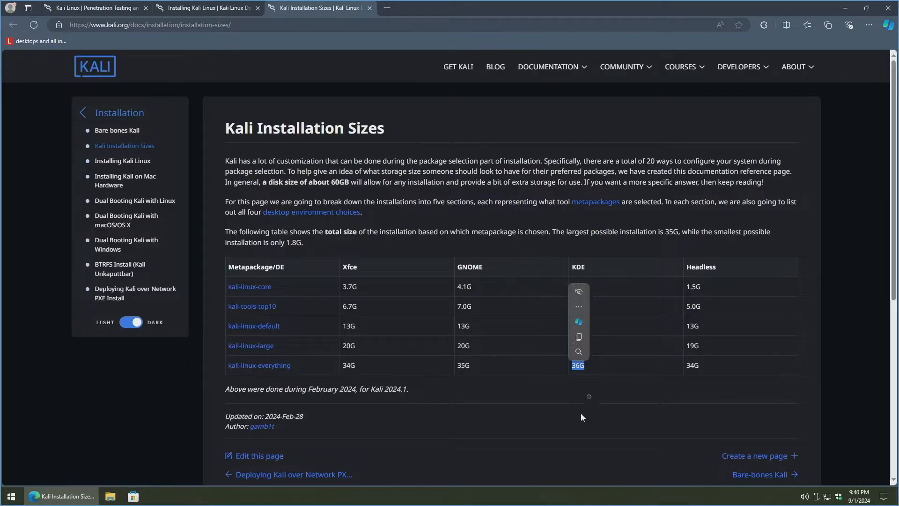
pyautogui.click(590, 395)
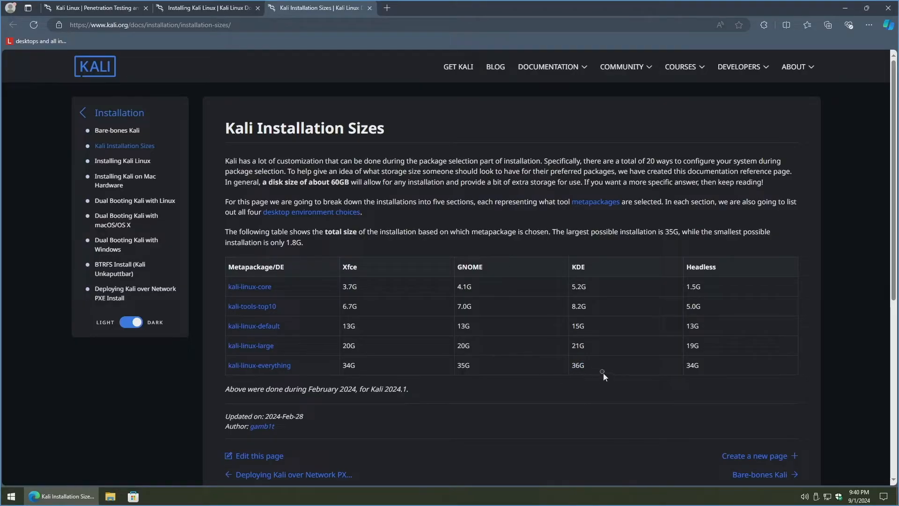
pyautogui.hotkey('ctrl', 'shift', 'Tab')
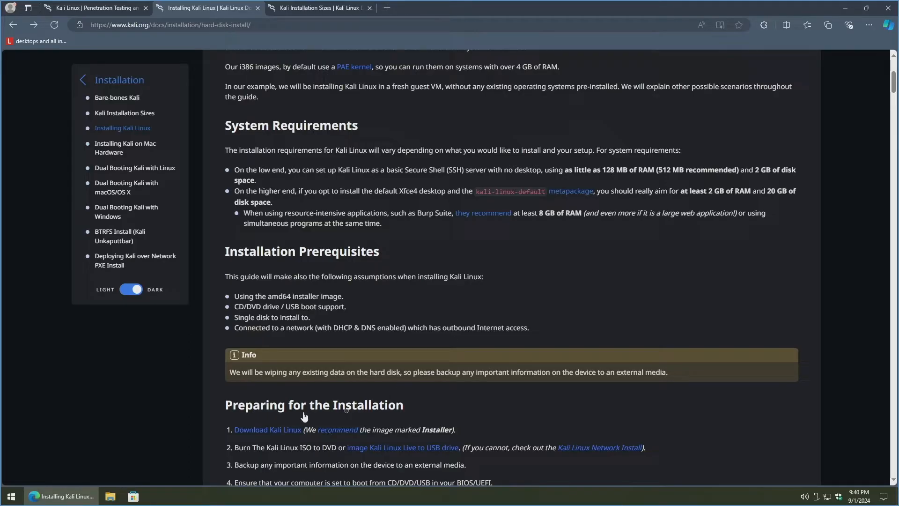
# Step: Open the Download Kali Linux guide in a new tab
pyautogui.rightClick(270, 431)
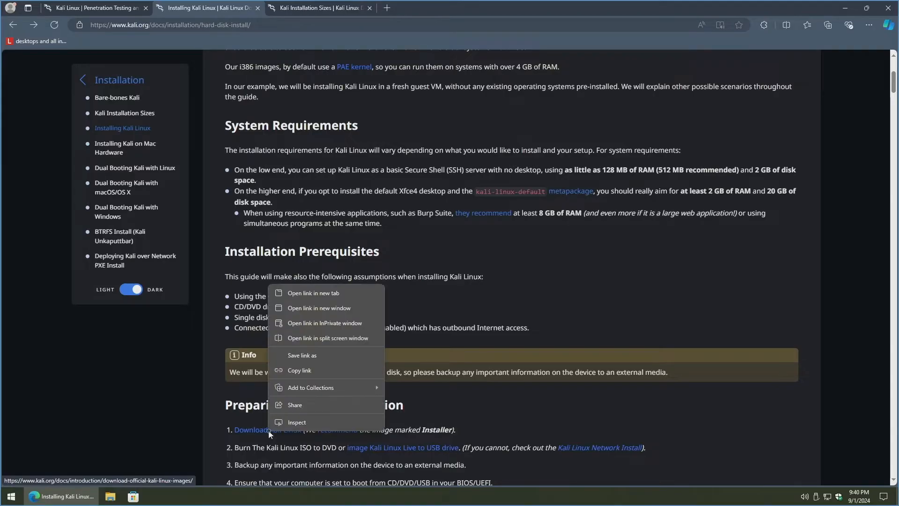
pyautogui.click(341, 293)
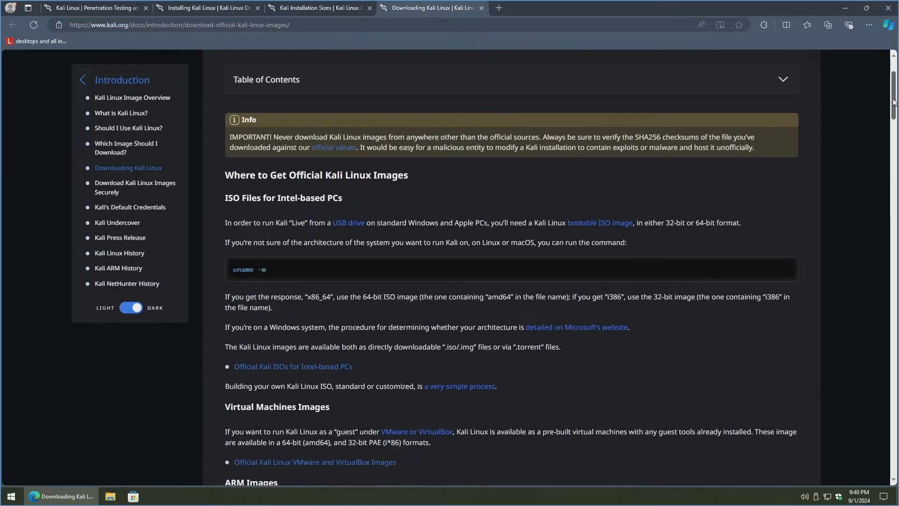
pyautogui.moveTo(893, 99); pyautogui.dragTo(893, 102)
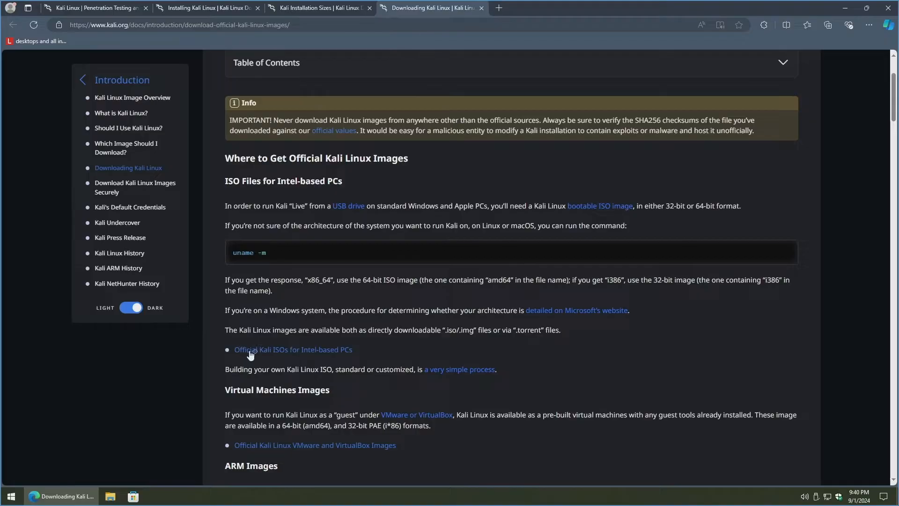
# Step: Open the Official Kali ISOs for Intel-based PCs page in a new tab and browse its platform cards
pyautogui.rightClick(315, 354)
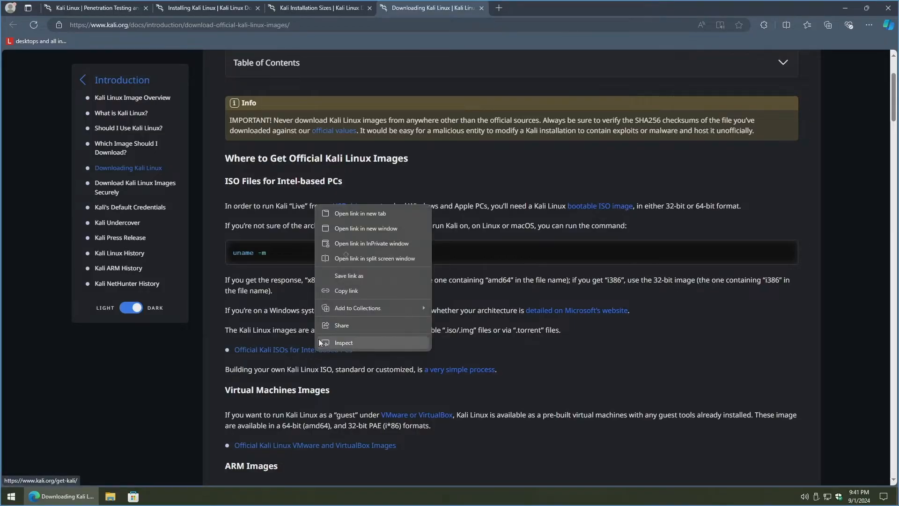
pyautogui.click(358, 219)
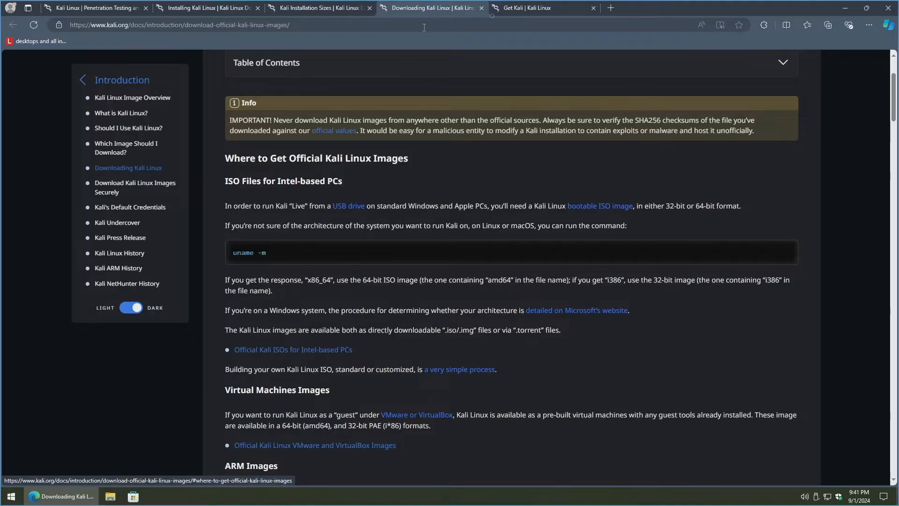
pyautogui.click(523, 10)
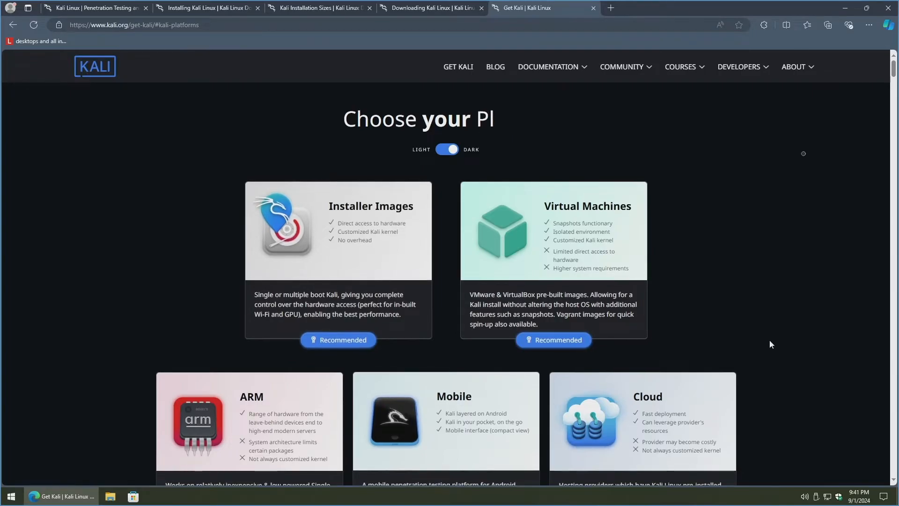
pyautogui.scroll(-2, 489, 220)
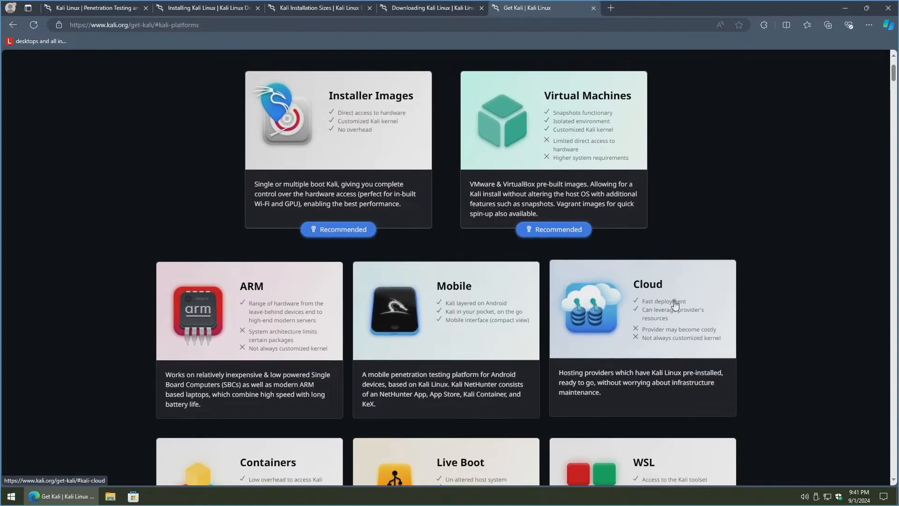
pyautogui.scroll(-3, 291, 309)
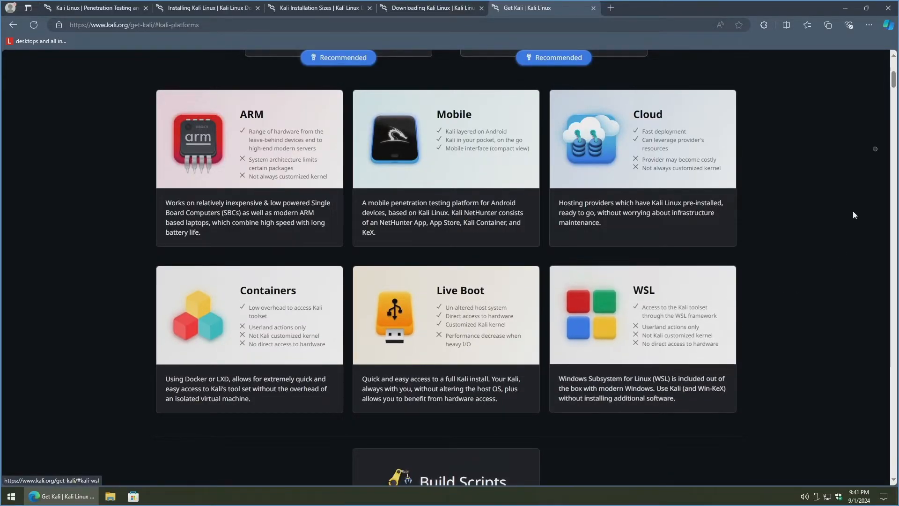
pyautogui.scroll(1, 894, 83)
pyautogui.scroll(3, 894, 84)
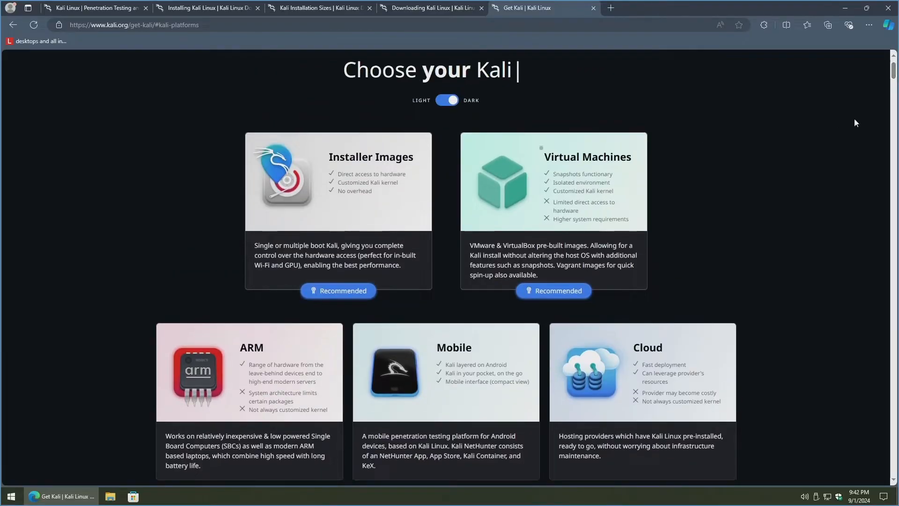
# Step: Download the recommended 64-bit kali-linux-2024.2-installer-amd64.iso and show it in the Downloads folder
pyautogui.click(334, 286)
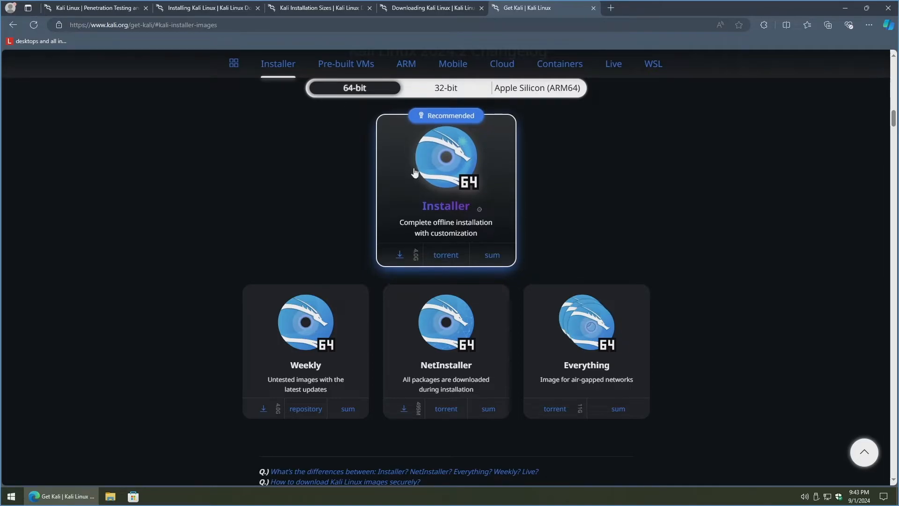
pyautogui.click(440, 165)
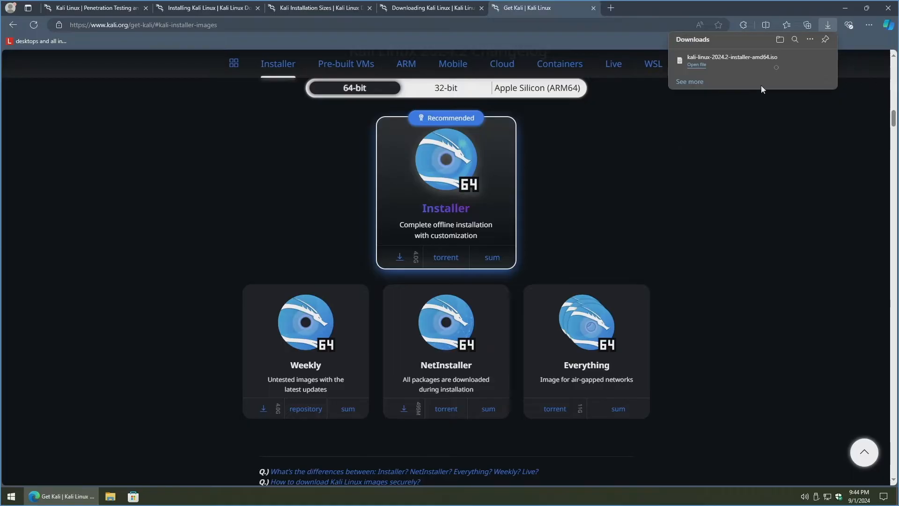
pyautogui.click(796, 61)
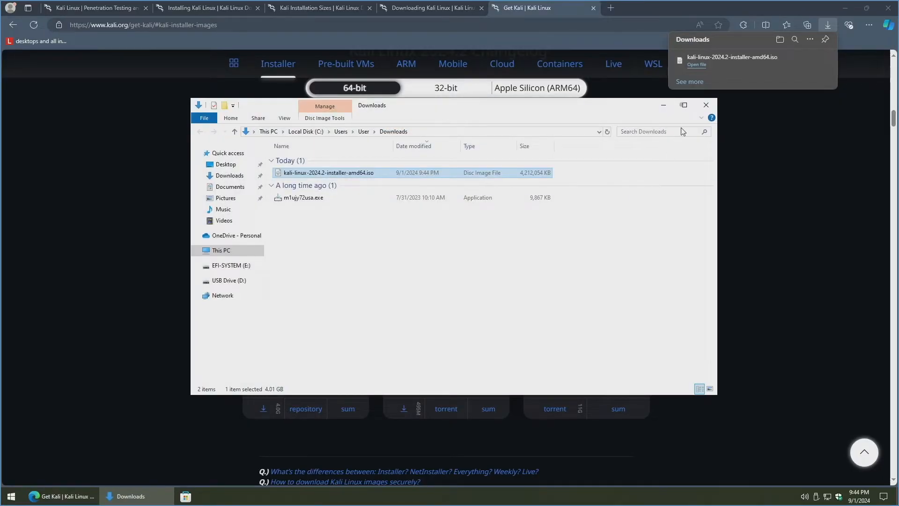
# Step: Download rufus-4.5.exe from rufus.ie and bring the Downloads folder back into view
pyautogui.click(663, 106)
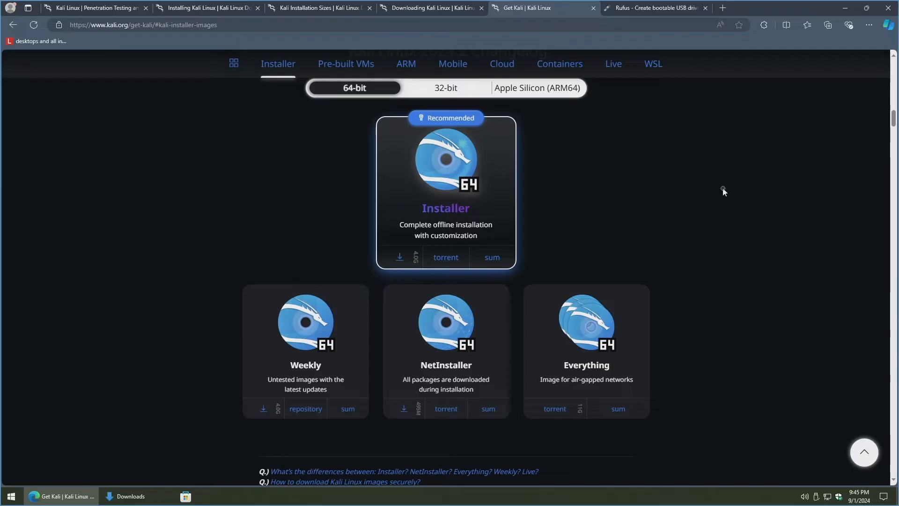
pyautogui.click(663, 7)
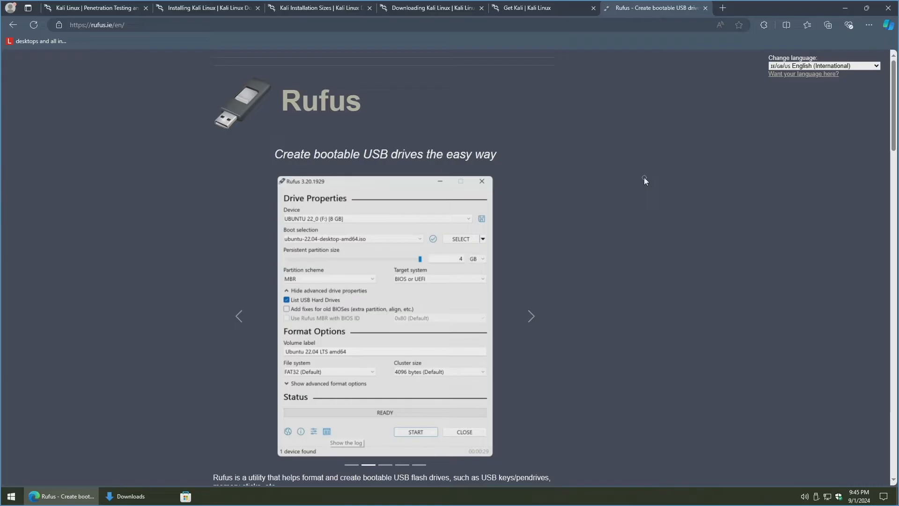
pyautogui.moveTo(893, 130); pyautogui.dragTo(890, 217)
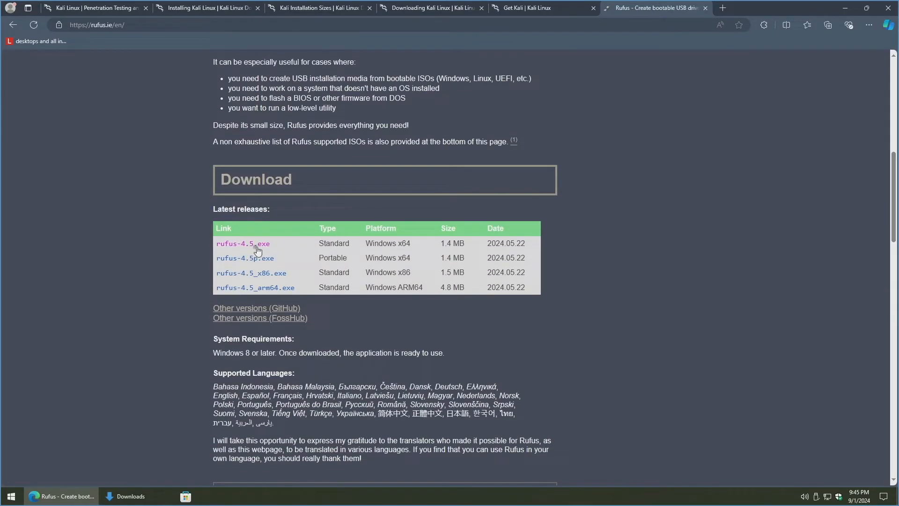
pyautogui.click(243, 249)
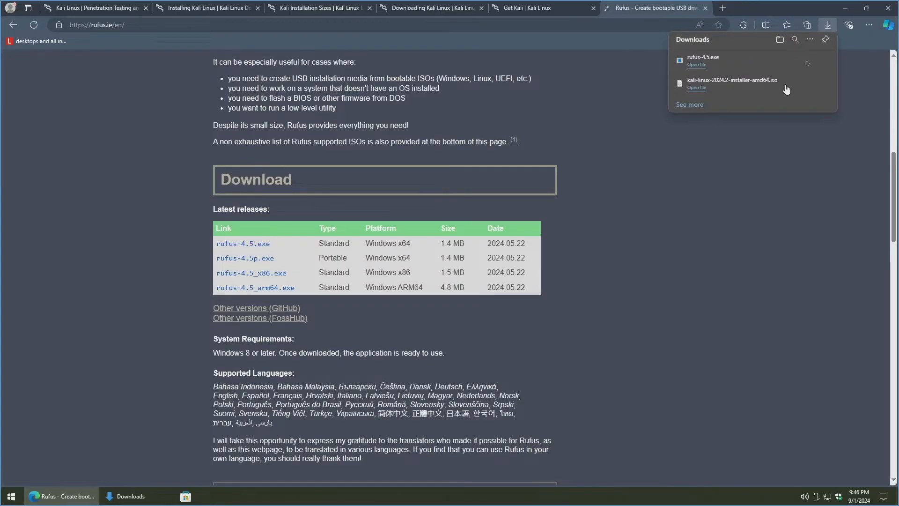
pyautogui.click(127, 496)
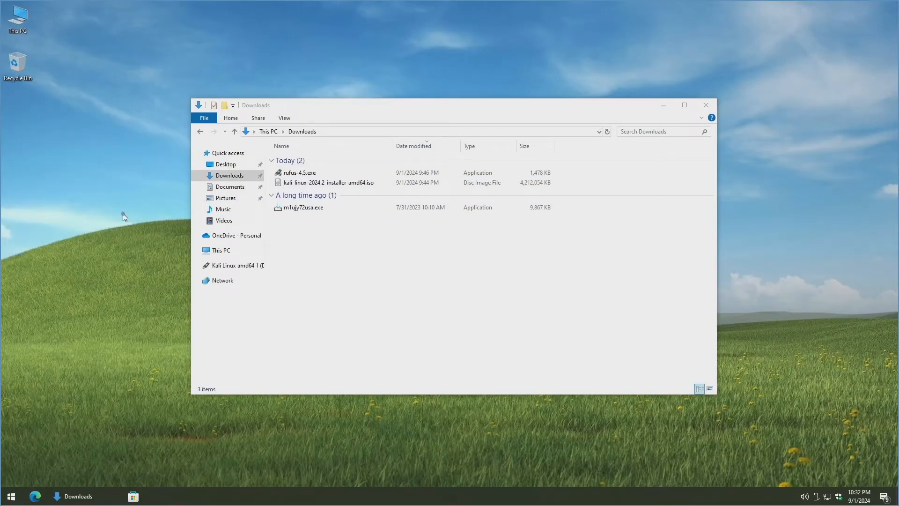
# Step: Launch Windows Security from the Start menu search
pyautogui.click(11, 496)
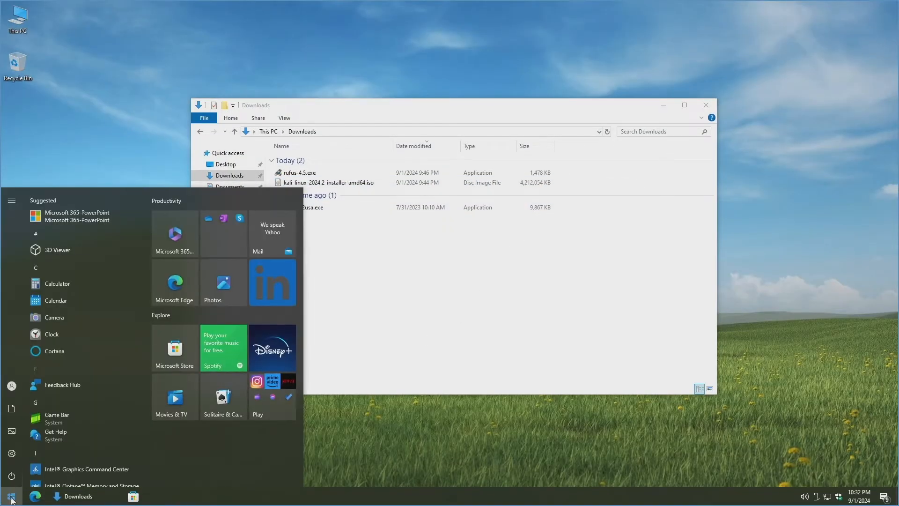
pyautogui.write('windows')
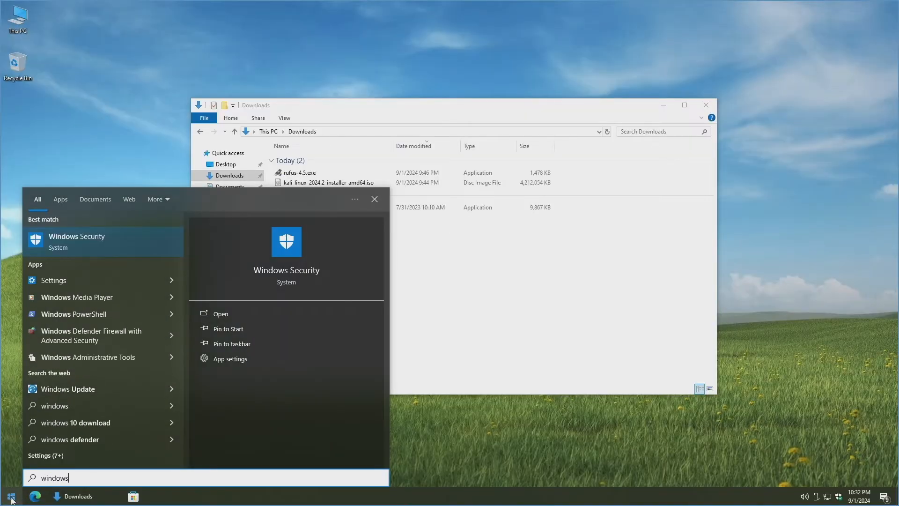
pyautogui.write(' security')
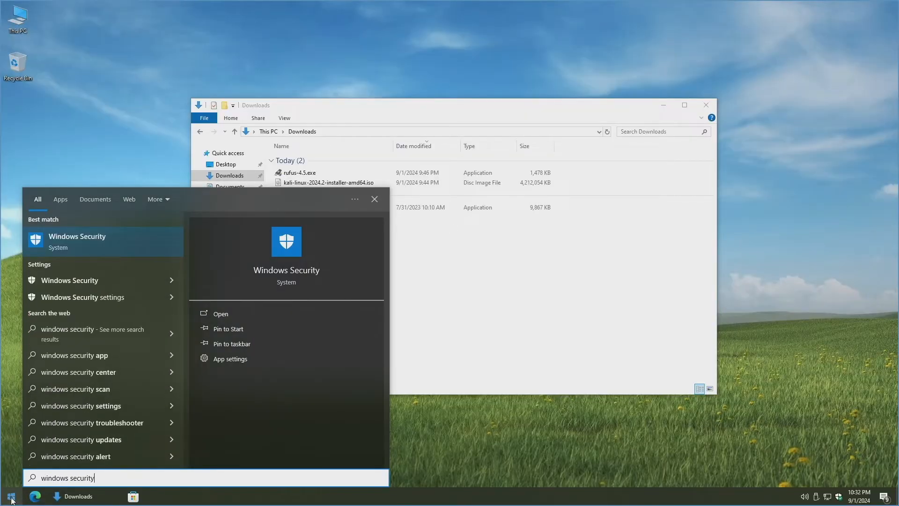
pyautogui.click(86, 246)
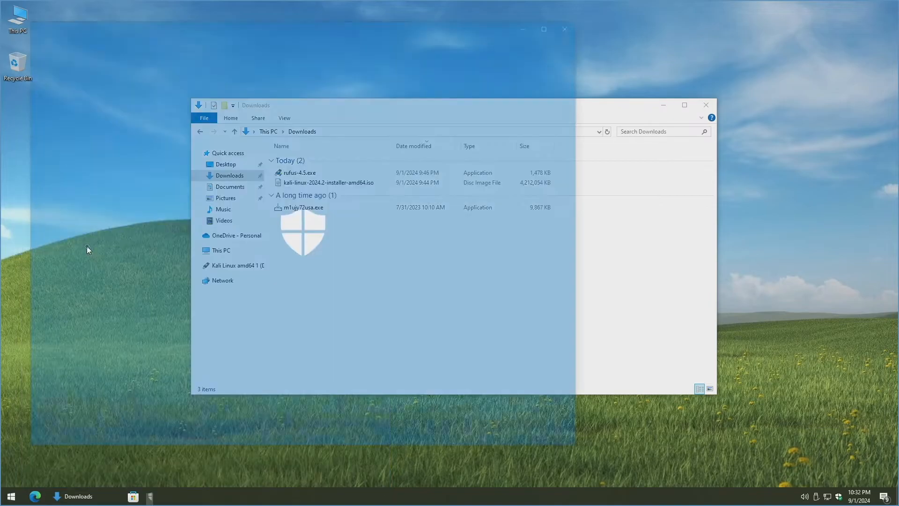
# Step: Turn off Real-time protection under Virus & threat protection settings, approve UAC, and close the app
pyautogui.click(238, 161)
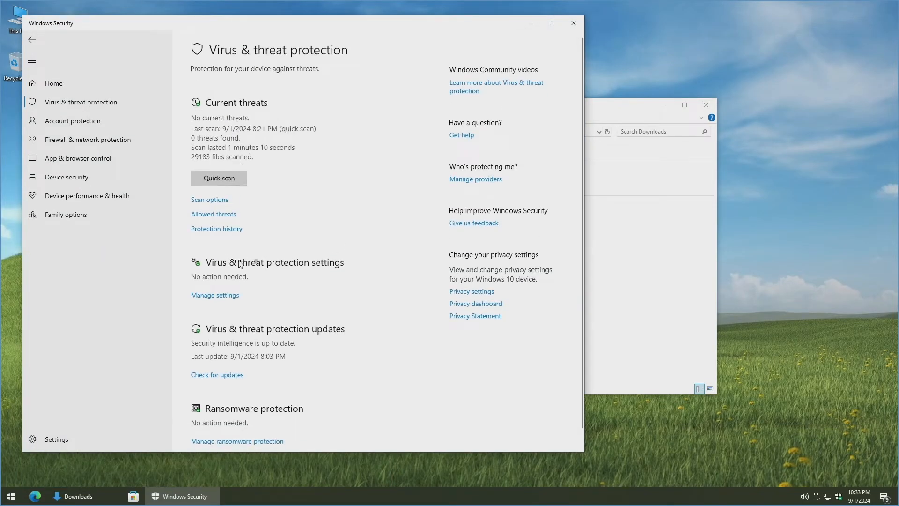
pyautogui.click(215, 295)
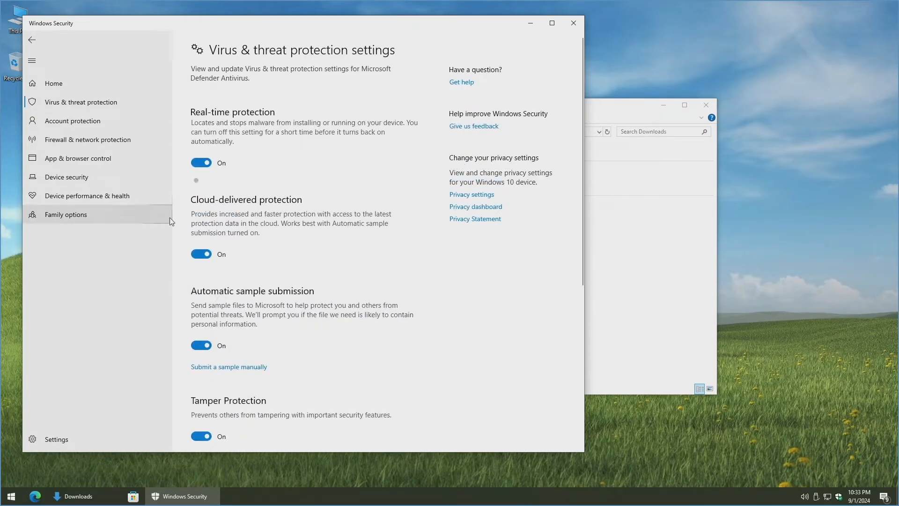
pyautogui.click(201, 164)
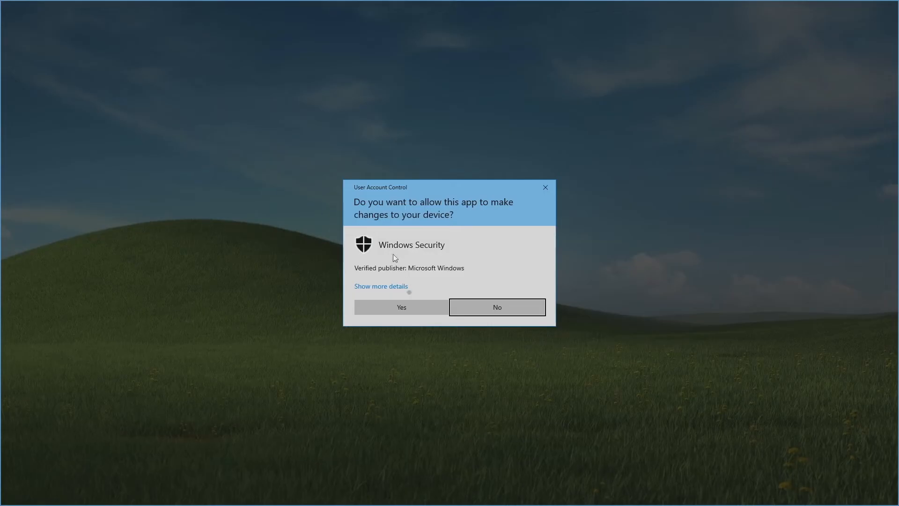
pyautogui.click(408, 310)
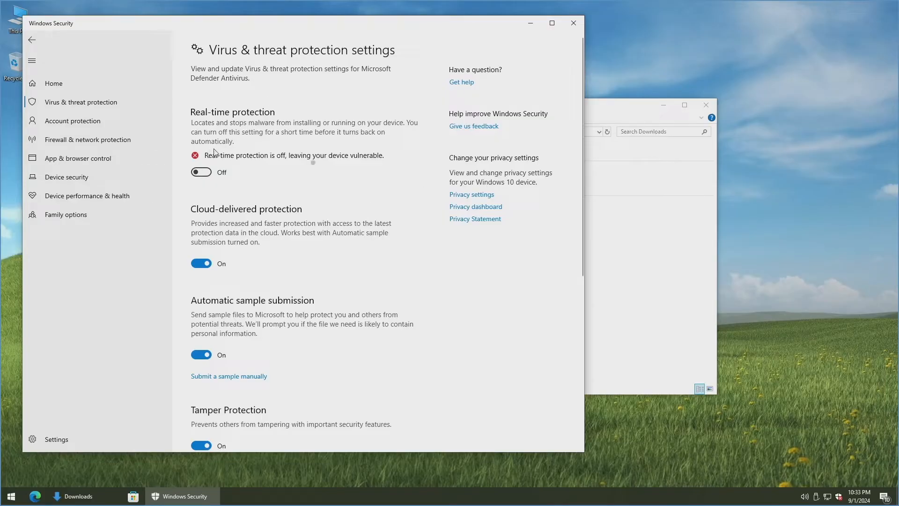
pyautogui.click(581, 23)
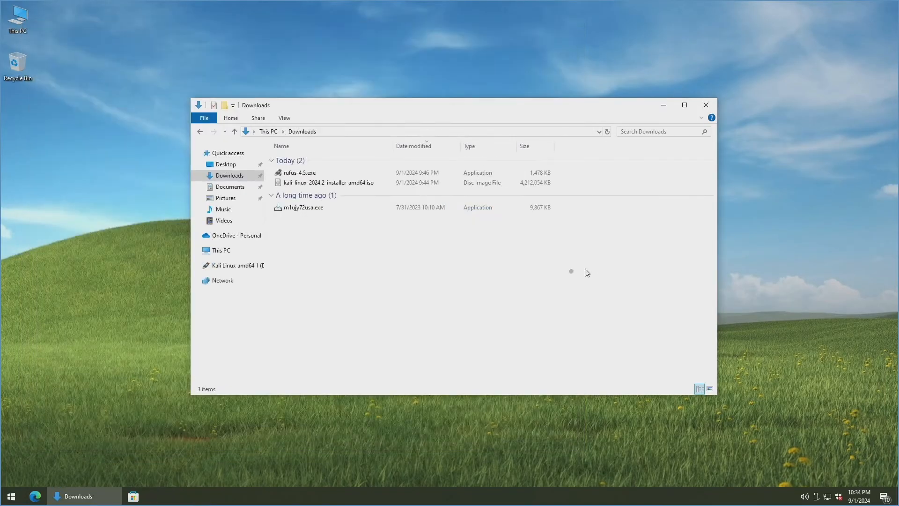
# Step: Launch rufus-4.5.exe and select kali-linux-2024.2-installer-amd64.iso as the boot image for the 32 GB USB drive
pyautogui.doubleClick(316, 174)
pyautogui.click(422, 317)
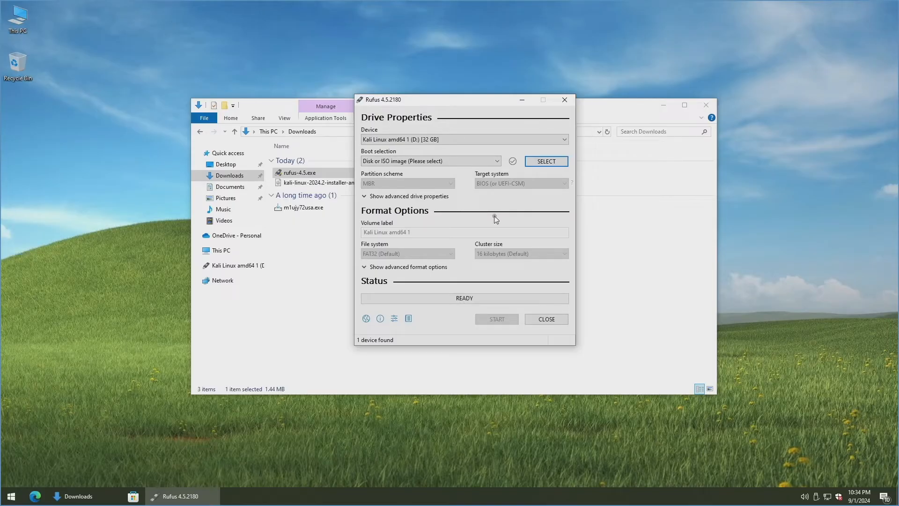
pyautogui.click(552, 164)
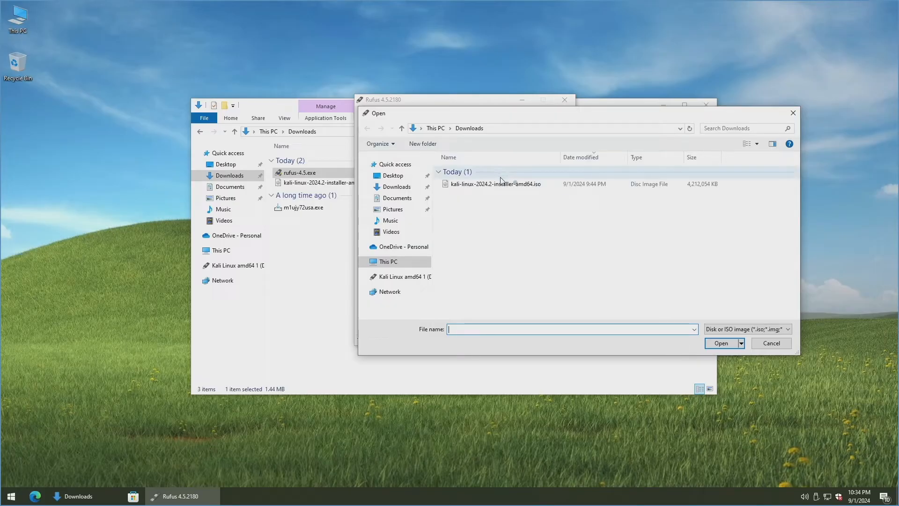
pyautogui.click(518, 185)
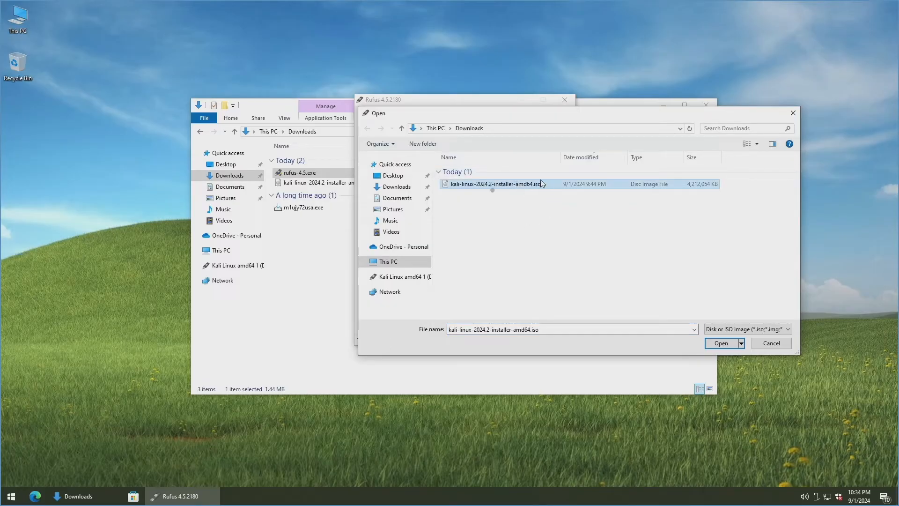
pyautogui.click(719, 345)
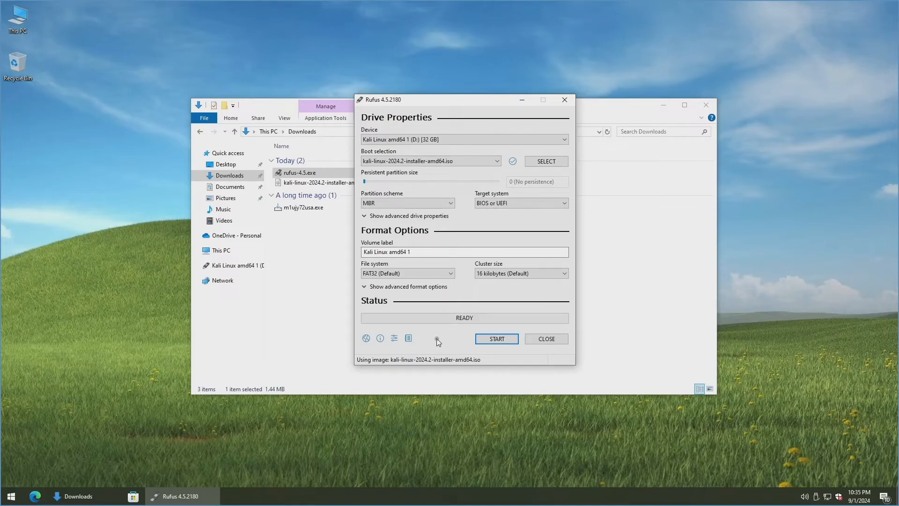
# Step: Write the Kali ISO to the USB drive in ISO Image mode, then close Rufus and the Downloads window
pyautogui.click(510, 342)
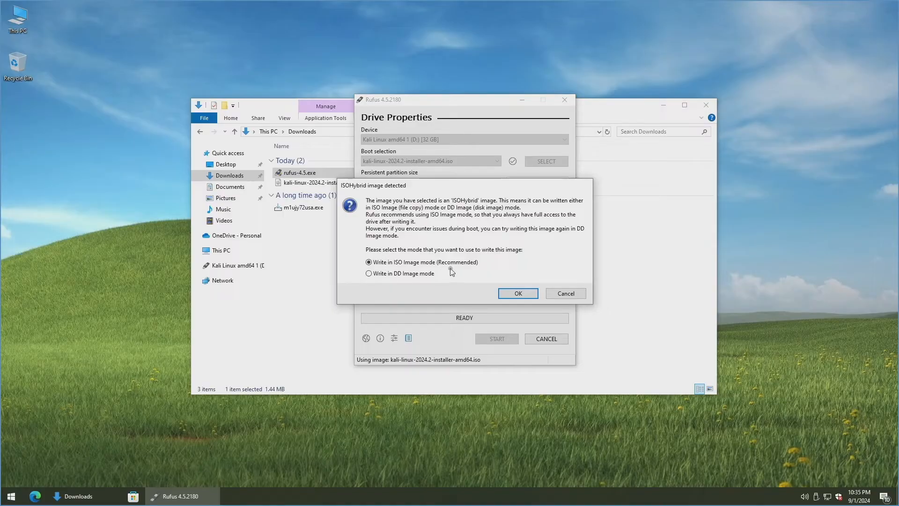
pyautogui.click(517, 293)
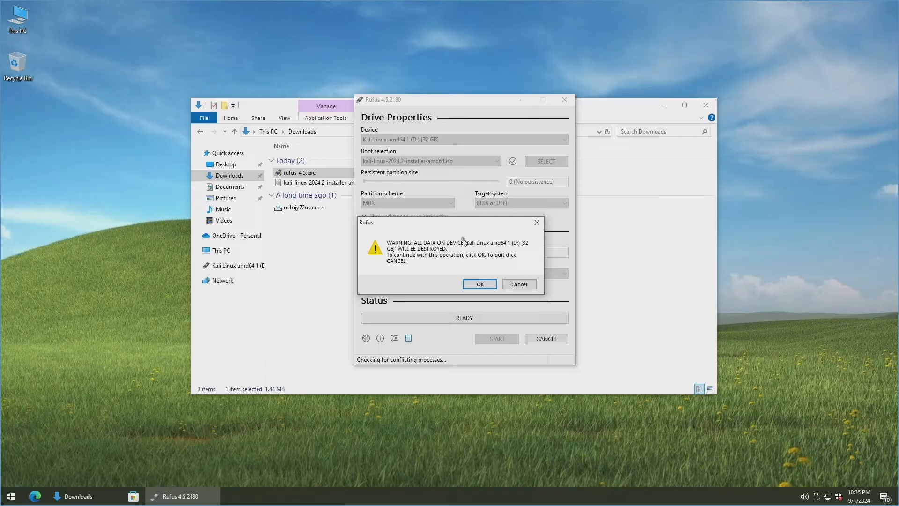
pyautogui.click(481, 284)
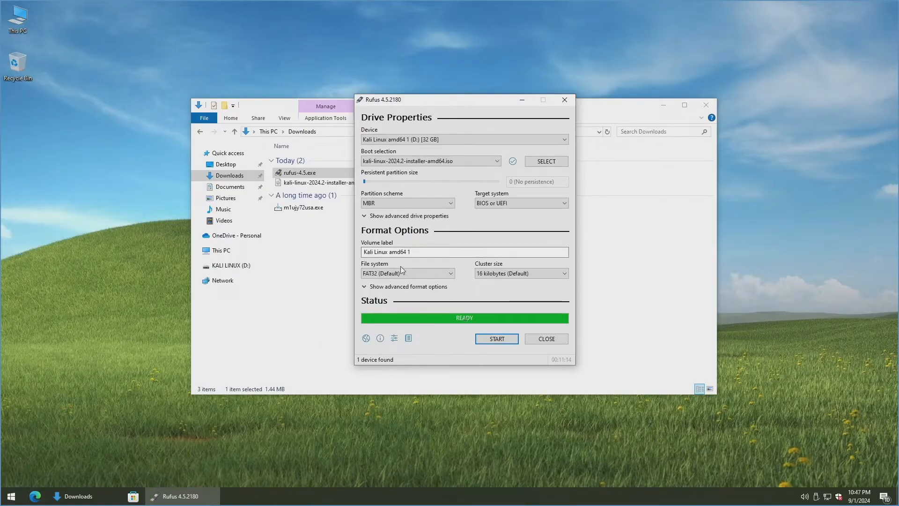
pyautogui.click(562, 341)
pyautogui.click(706, 105)
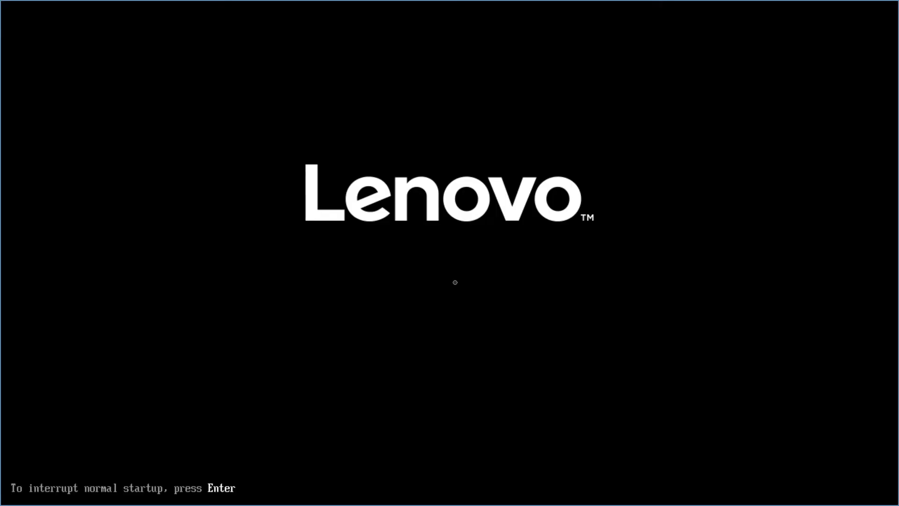
# Step: Interrupt the Lenovo startup with F12 to bring up the boot device menu
pyautogui.press('F12')
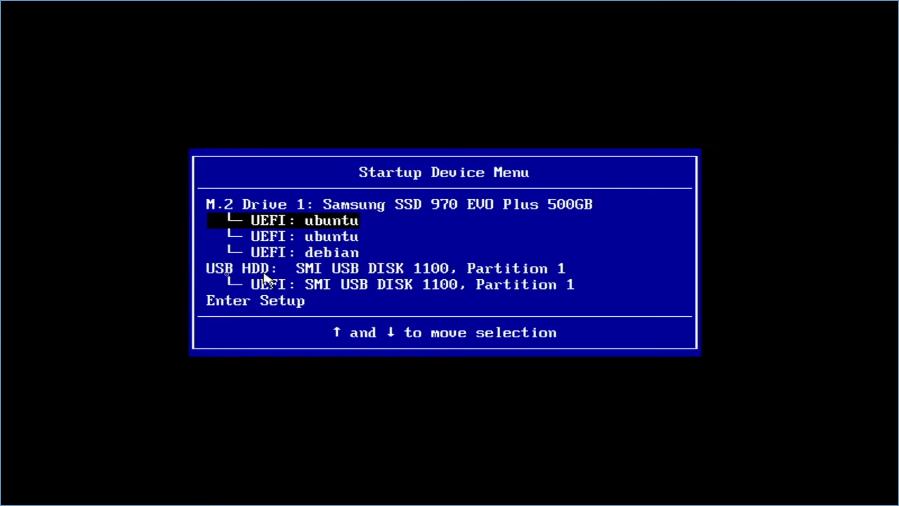
# Step: Boot from the 'UEFI: SMI USB DISK 1100, Partition 1' entry
pyautogui.press('Down')
pyautogui.press('Down')
pyautogui.press('Down')
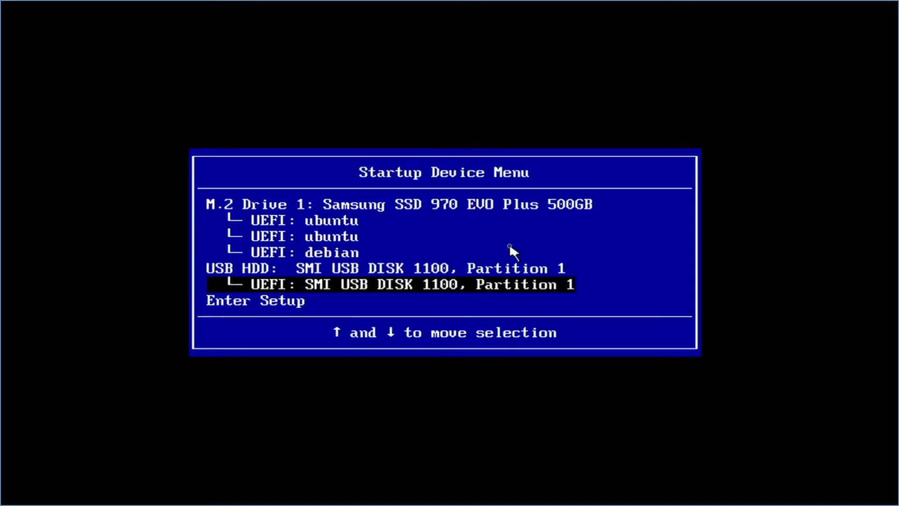
pyautogui.press('Return')
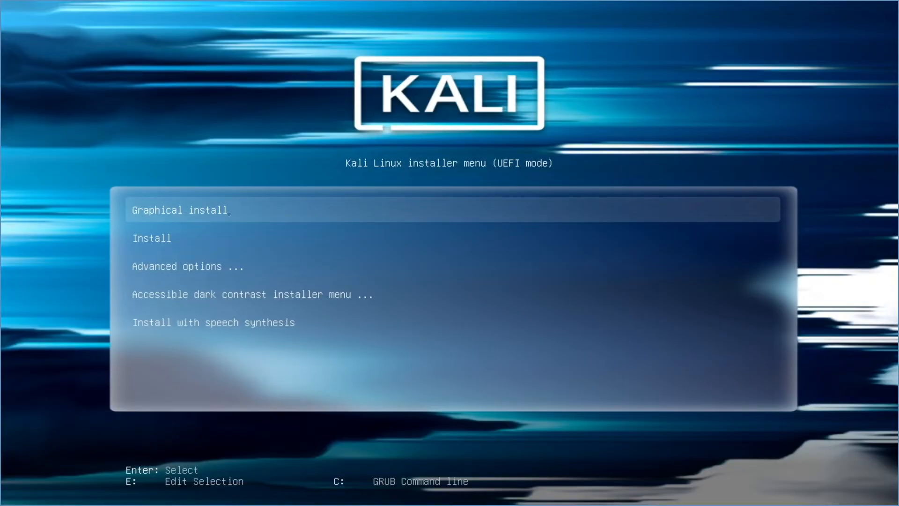
# Step: Start Graphical install and accept English language, United States location and American English keymap
pyautogui.press('Return')
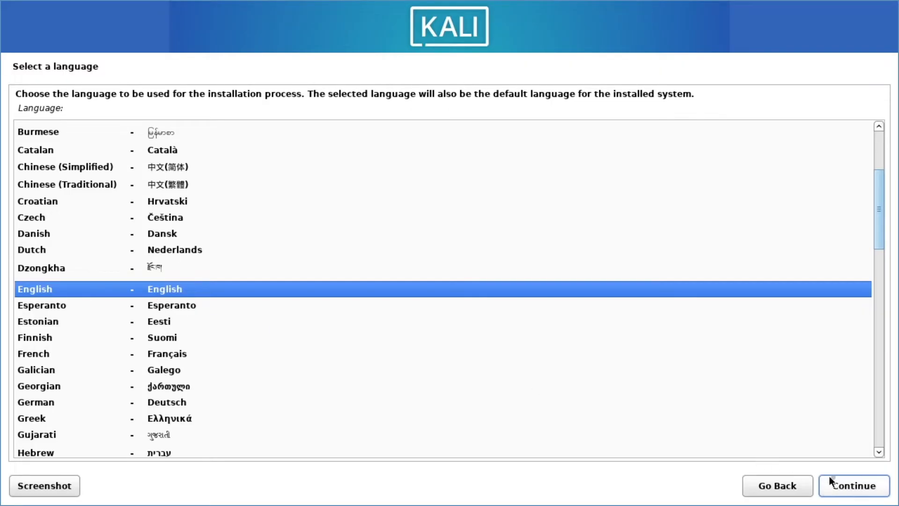
pyautogui.click(847, 487)
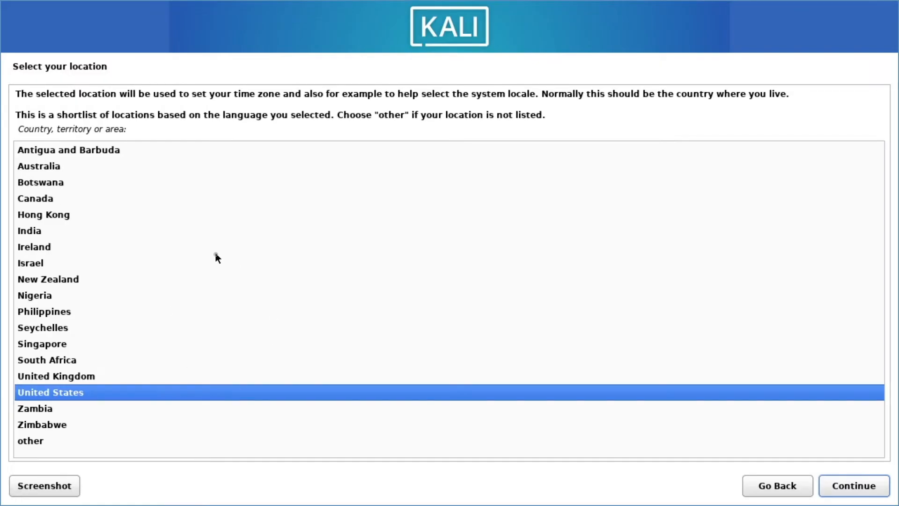
pyautogui.click(848, 490)
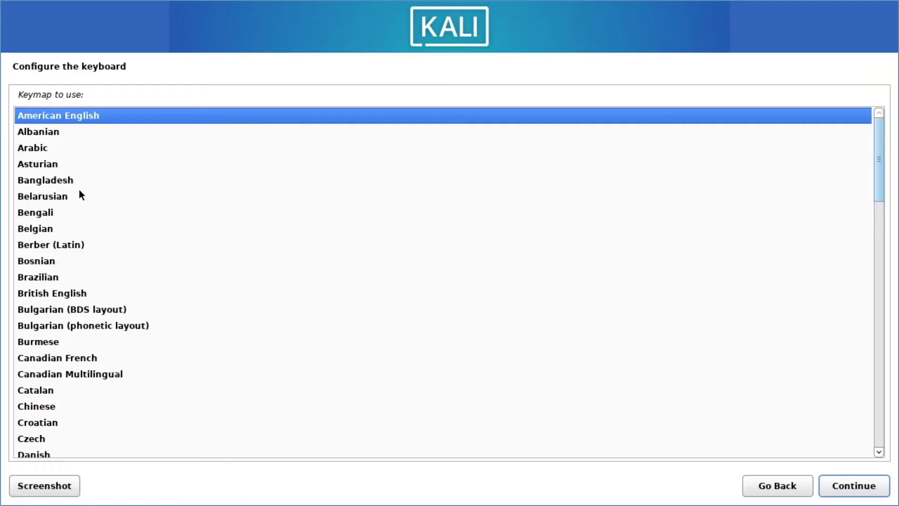
pyautogui.click(848, 487)
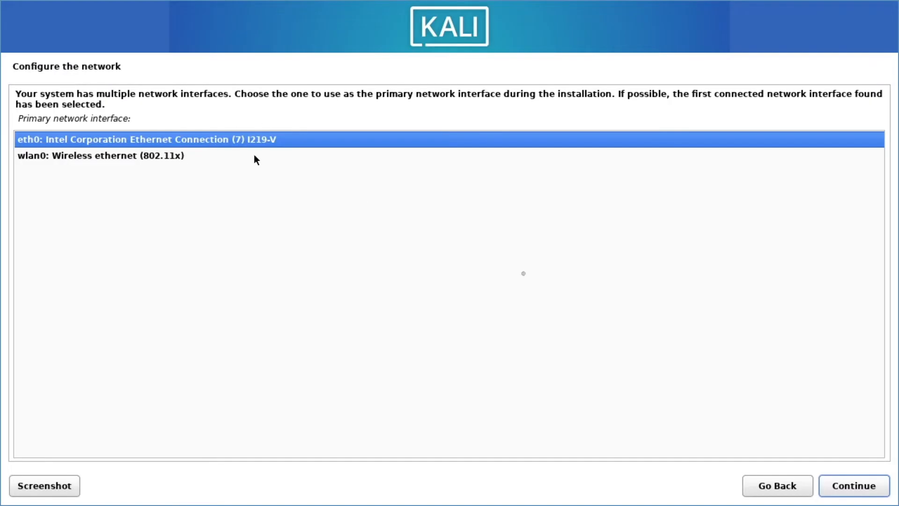
# Step: Keep eth0 as the primary interface, set hostname to 'kali' and accept domain 'localdomain'
pyautogui.click(863, 490)
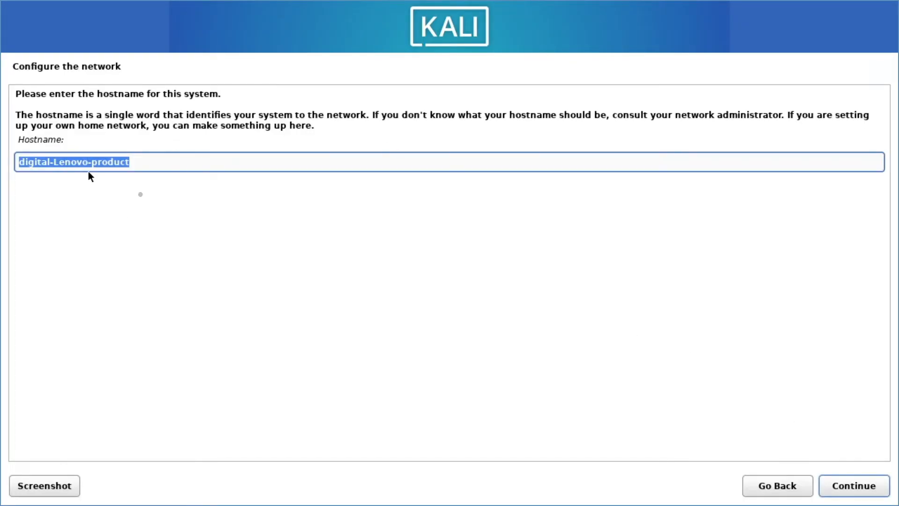
pyautogui.click(156, 163)
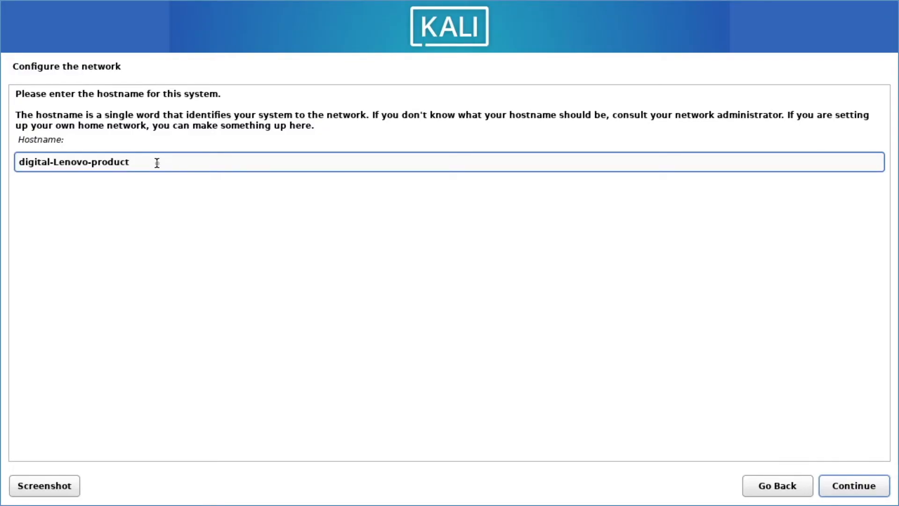
pyautogui.press('BackSpace')
pyautogui.press('BackSpace')
pyautogui.press('BackSpace')
pyautogui.press('BackSpace')
pyautogui.press('BackSpace')
pyautogui.press('BackSpace')
pyautogui.press('BackSpace')
pyautogui.press('BackSpace')
pyautogui.press('BackSpace')
pyautogui.press('BackSpace')
pyautogui.press('BackSpace')
pyautogui.press('BackSpace')
pyautogui.press('BackSpace')
pyautogui.press('BackSpace')
pyautogui.press('BackSpace')
pyautogui.press('BackSpace')
pyautogui.press('BackSpace')
pyautogui.press('BackSpace')
pyautogui.press('BackSpace')
pyautogui.press('BackSpace')
pyautogui.press('BackSpace')
pyautogui.press('BackSpace')
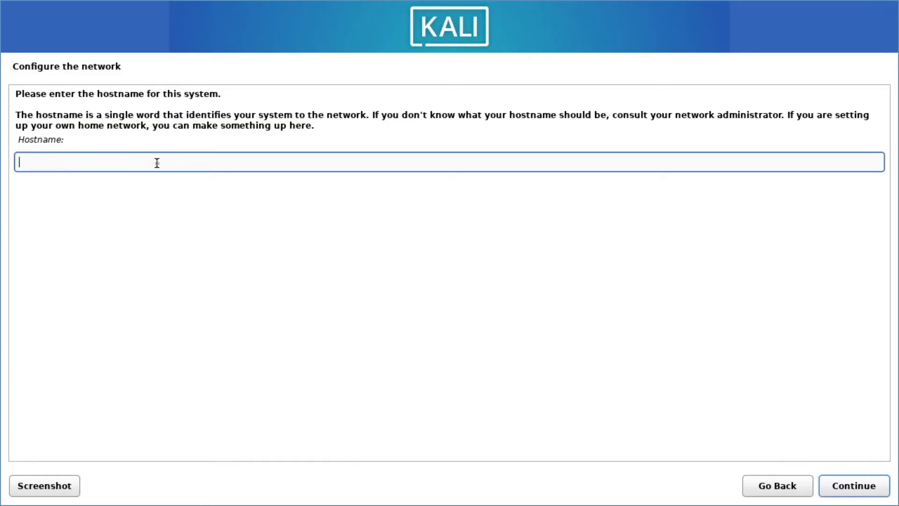
pyautogui.write('kali')
pyautogui.click(852, 493)
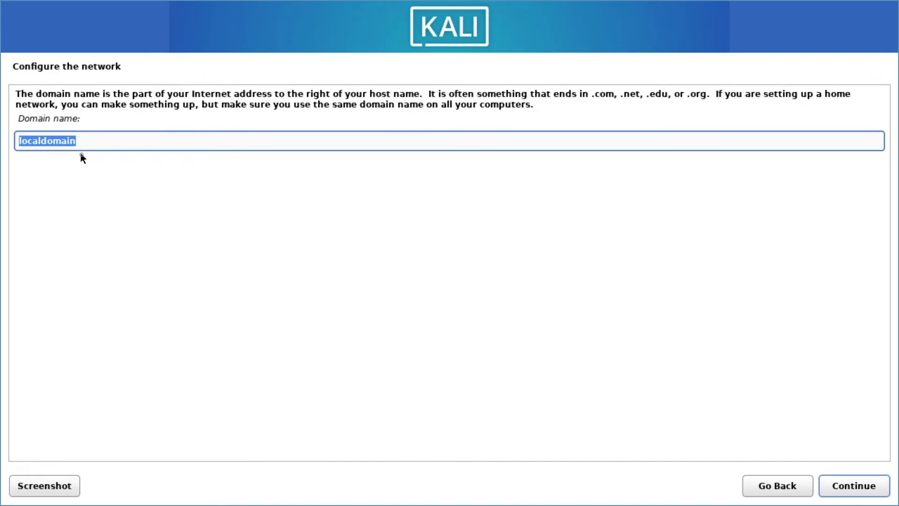
pyautogui.click(854, 487)
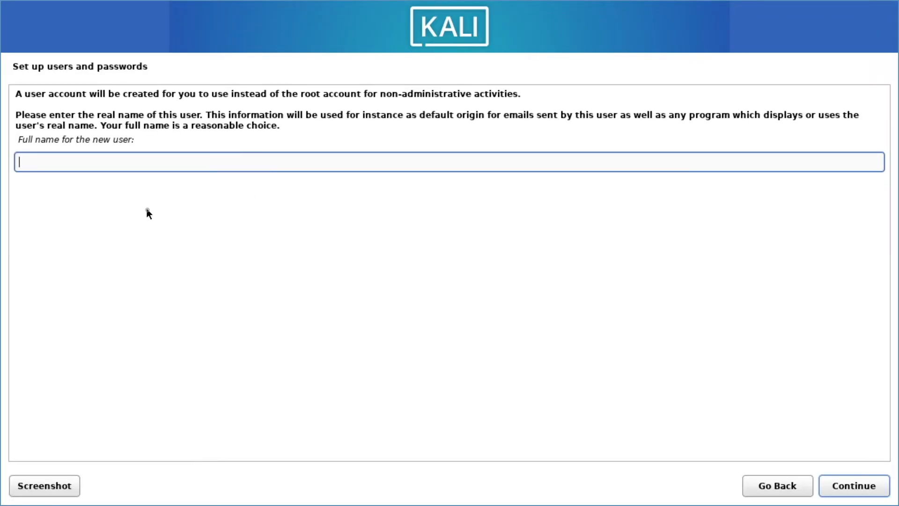
# Step: Enter the new user's full name and confirm the username
pyautogui.write('digital')
pyautogui.click(872, 492)
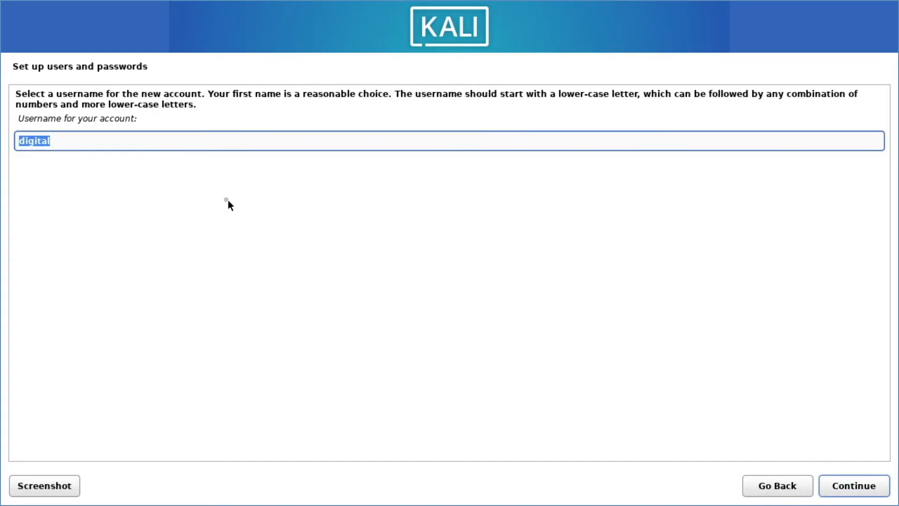
pyautogui.click(144, 143)
pyautogui.click(847, 485)
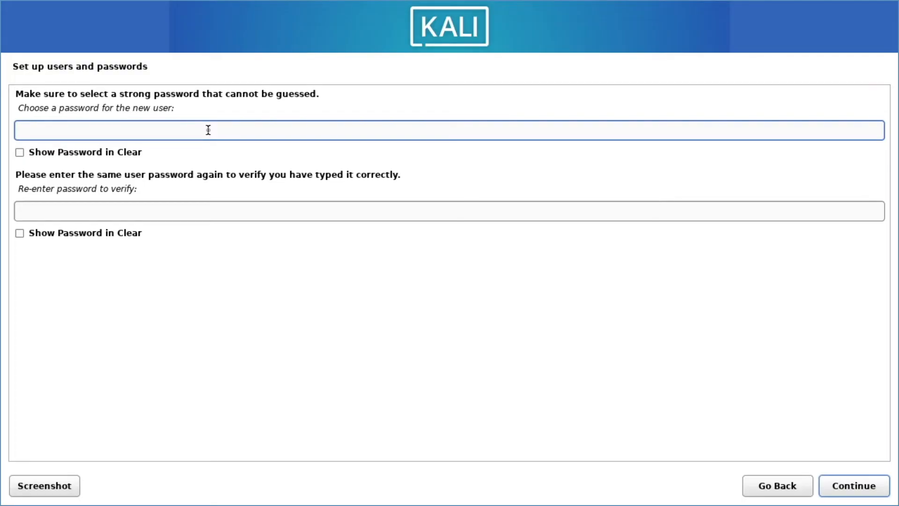
# Step: Type the new user's password, re-enter it to verify, and continue
pyautogui.write('kali●●●')
pyautogui.press('Tab')
pyautogui.press('Tab')
pyautogui.write('●●●●●●●')
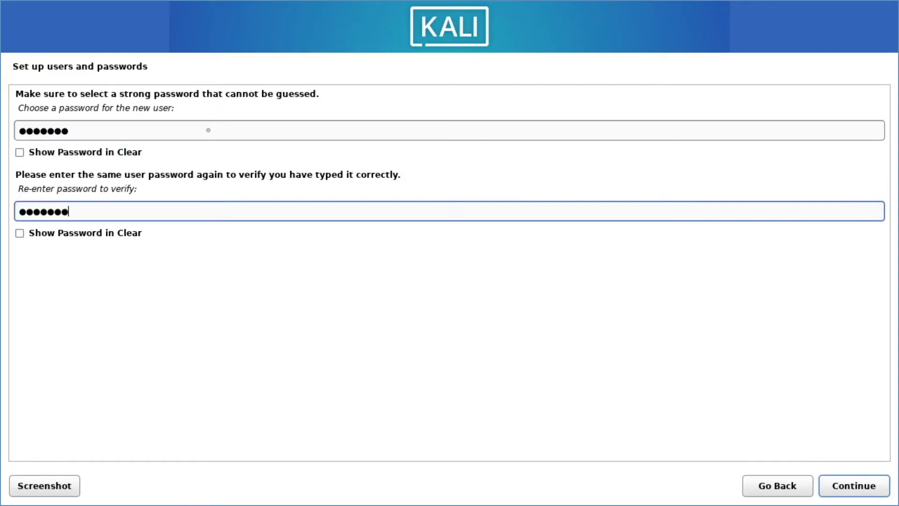
pyautogui.click(872, 485)
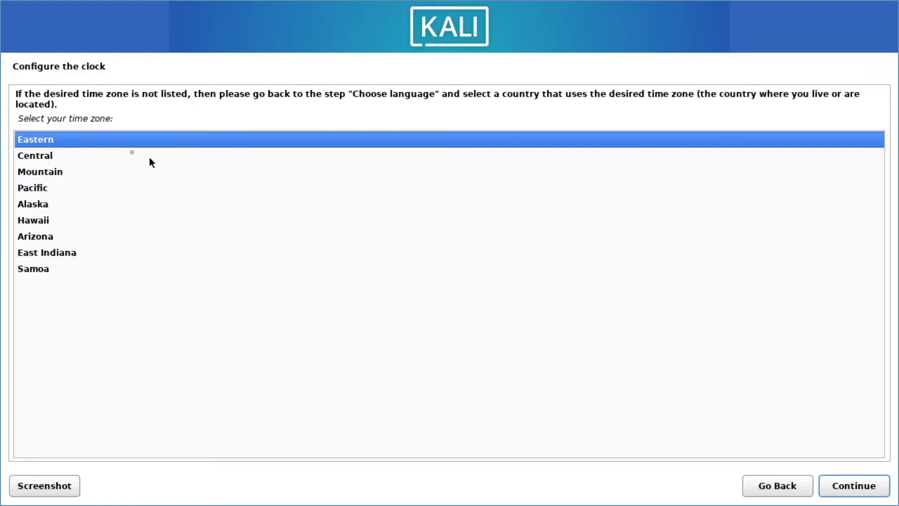
# Step: Keep the Eastern time zone and choose 'Guided - use entire disk' partitioning
pyautogui.click(849, 489)
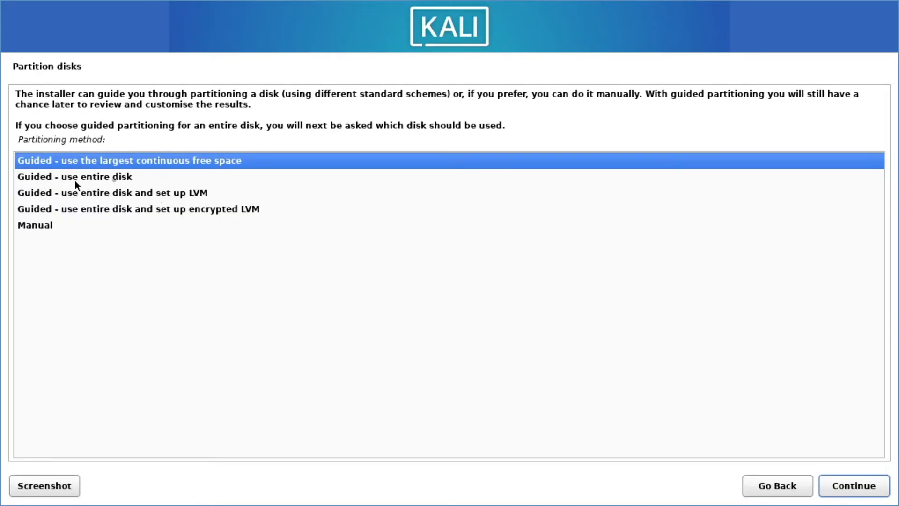
pyautogui.click(115, 180)
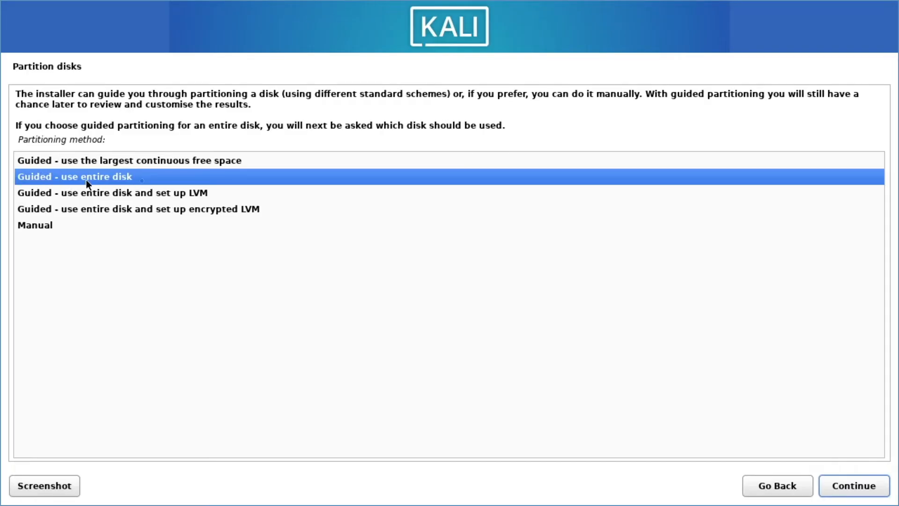
pyautogui.click(846, 484)
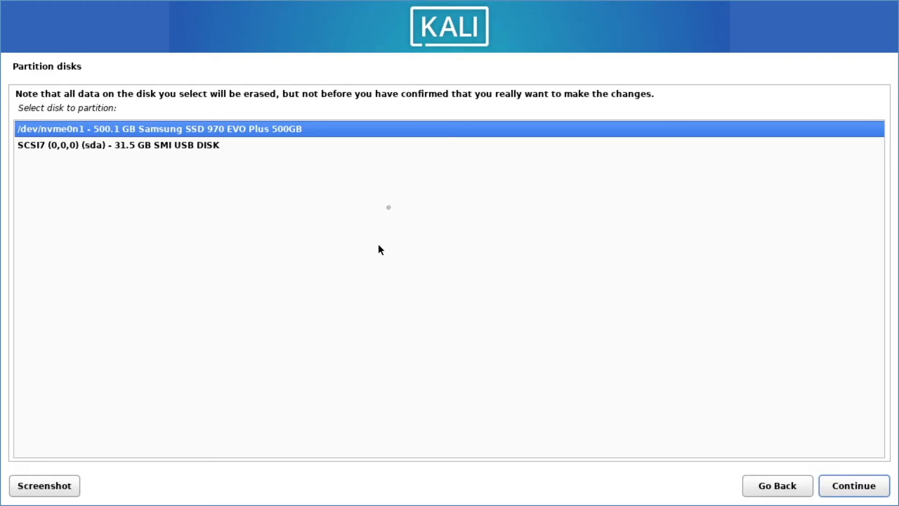
# Step: Use the 500.1 GB Samsung SSD, keep 'All files in one partition', and confirm writing to disk
pyautogui.click(853, 491)
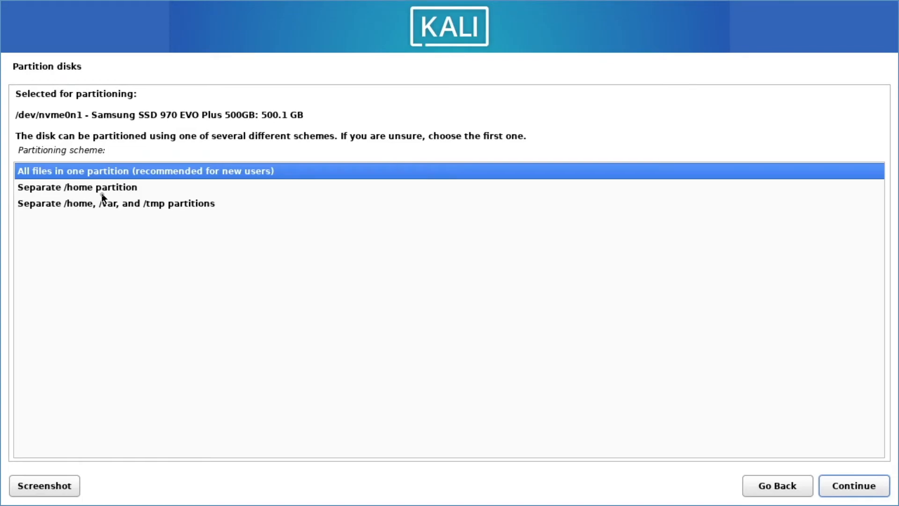
pyautogui.click(842, 484)
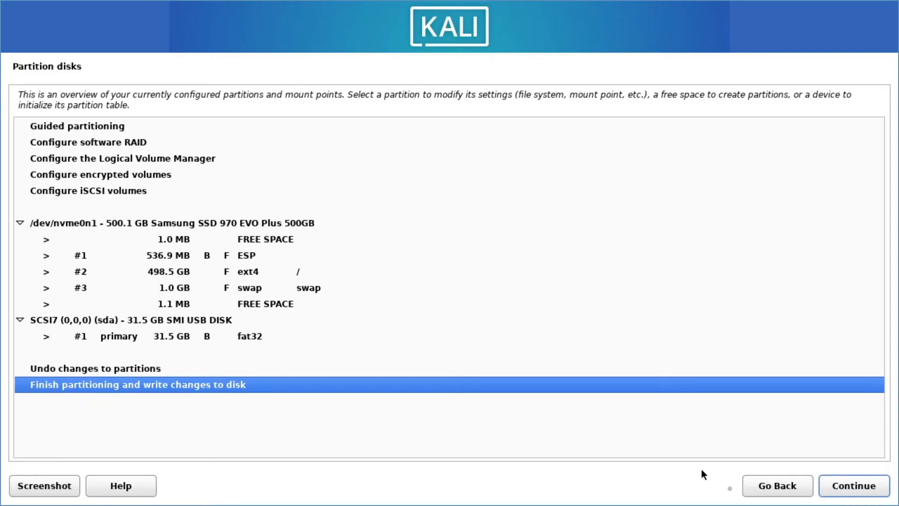
pyautogui.click(867, 484)
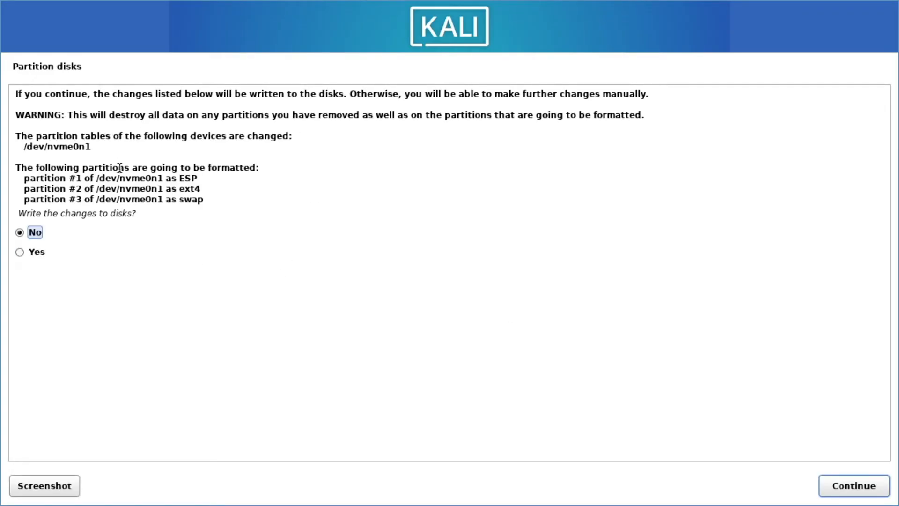
pyautogui.click(35, 254)
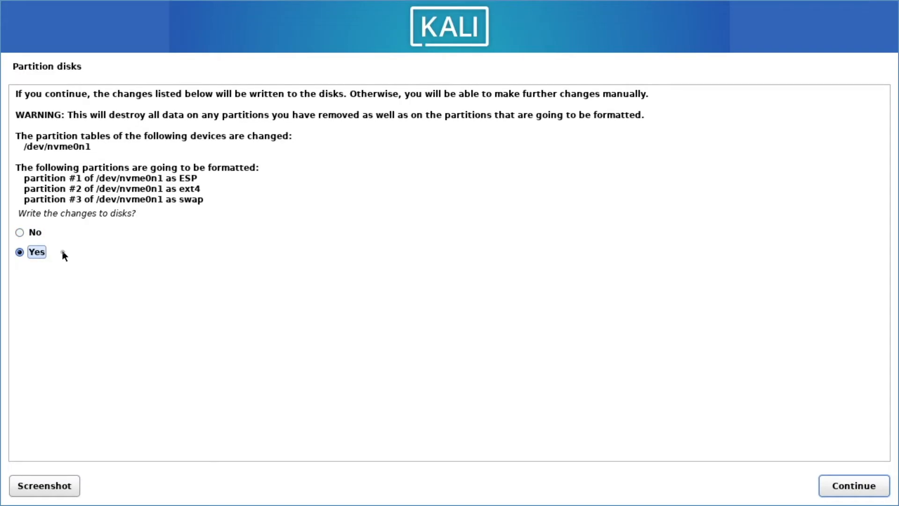
pyautogui.click(845, 487)
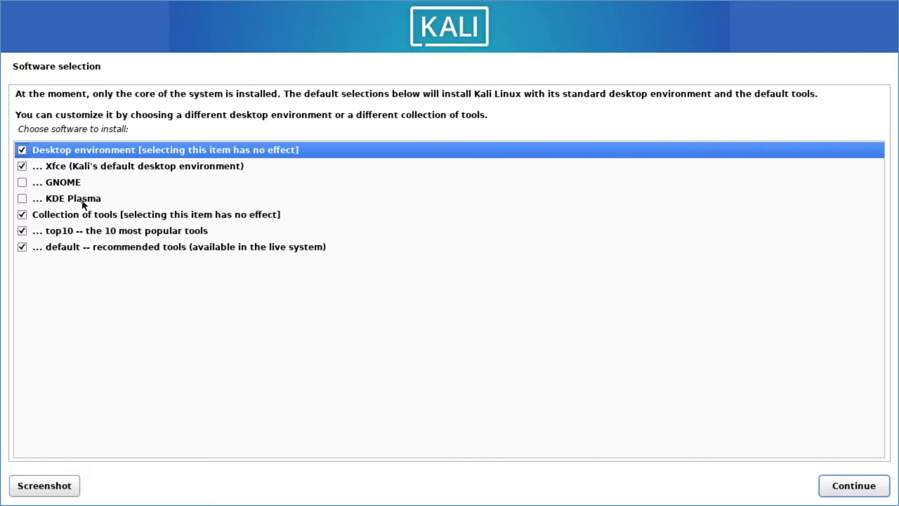
# Step: Leave only Xfce ticked among desktops (GNOME and KDE Plasma off) and start the installation
pyautogui.click(22, 167)
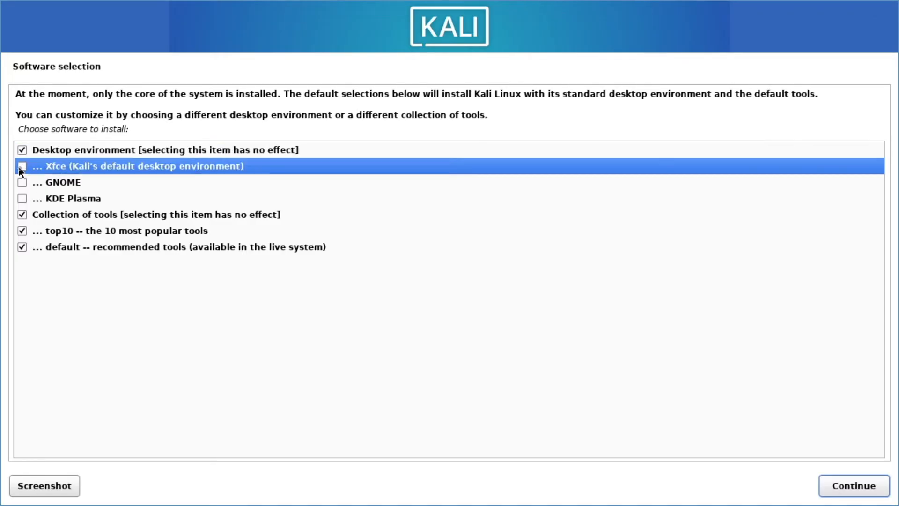
pyautogui.click(22, 183)
pyautogui.click(22, 198)
pyautogui.click(22, 183)
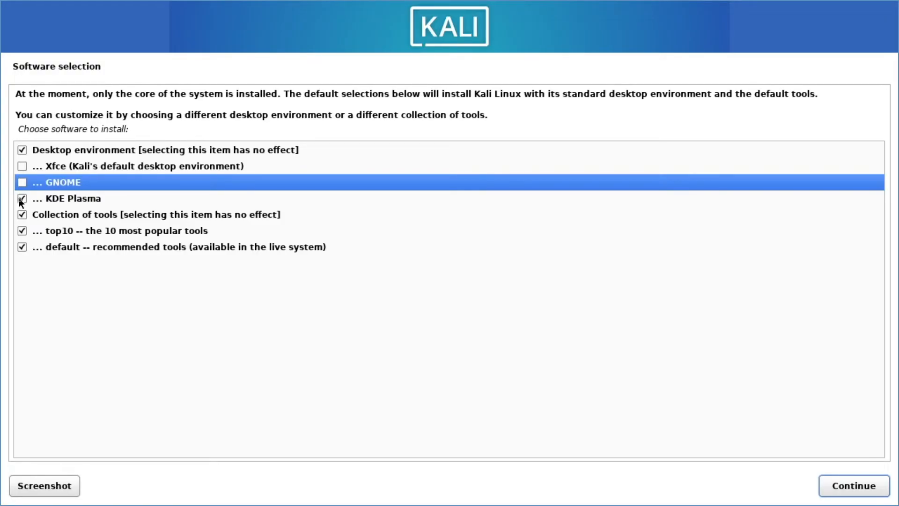
pyautogui.click(22, 183)
pyautogui.click(22, 199)
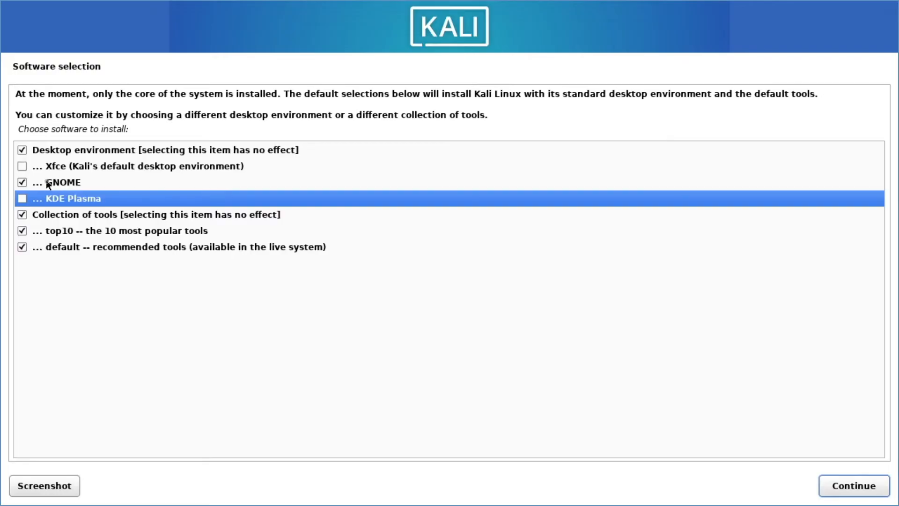
pyautogui.click(22, 167)
pyautogui.click(22, 182)
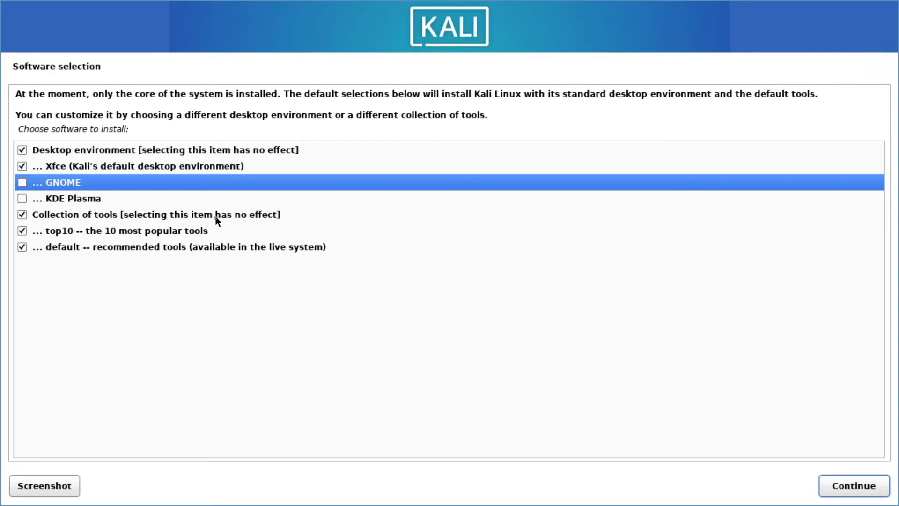
pyautogui.click(841, 483)
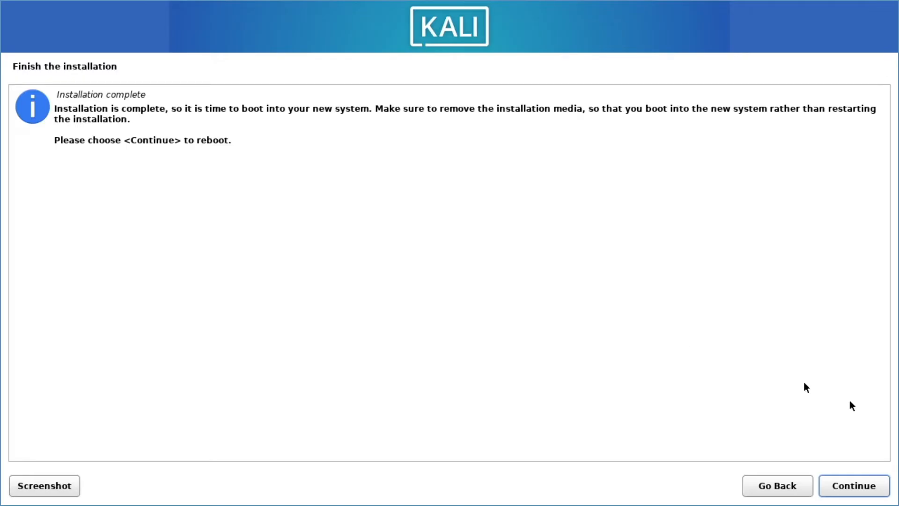
# Step: Reboot into the installed system and boot the 'Kali GNU/Linux' entry from the GRUB menu
pyautogui.click(850, 496)
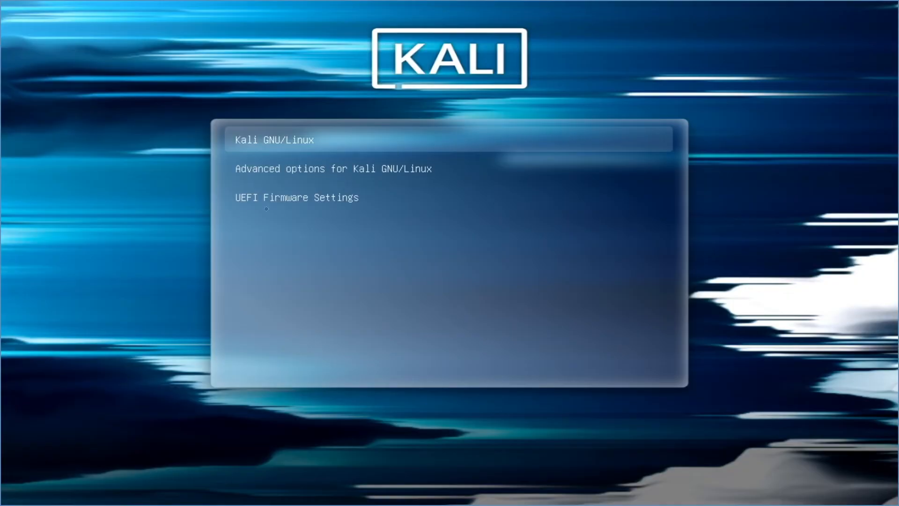
pyautogui.press('Down')
pyautogui.press('Up')
pyautogui.press('Return')
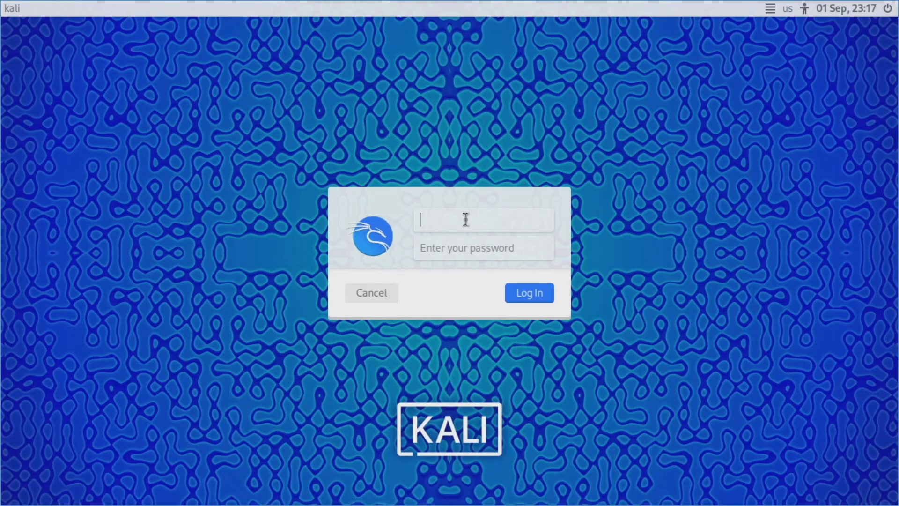
# Step: Log in with the new user's credentials and open the panel's log-out options
pyautogui.write('digital')
pyautogui.press('Tab')
pyautogui.write('•••••••')
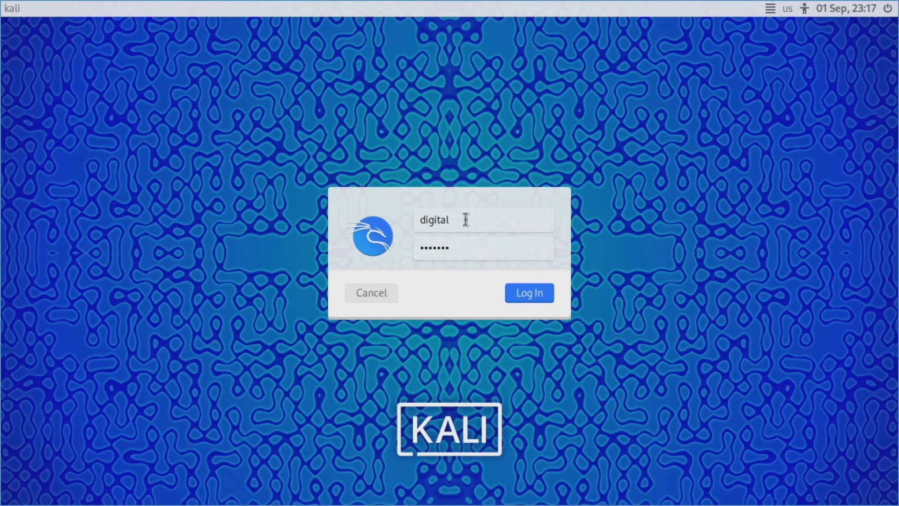
pyautogui.press('Return')
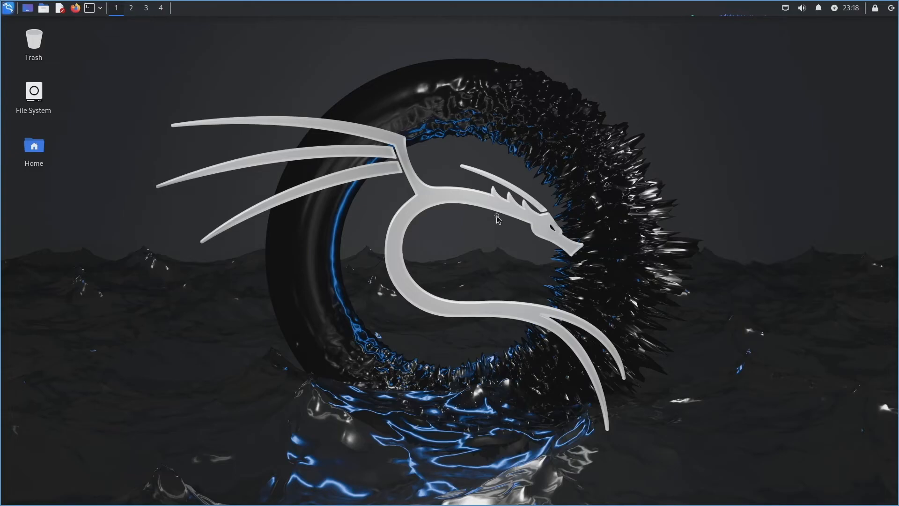
pyautogui.click(893, 11)
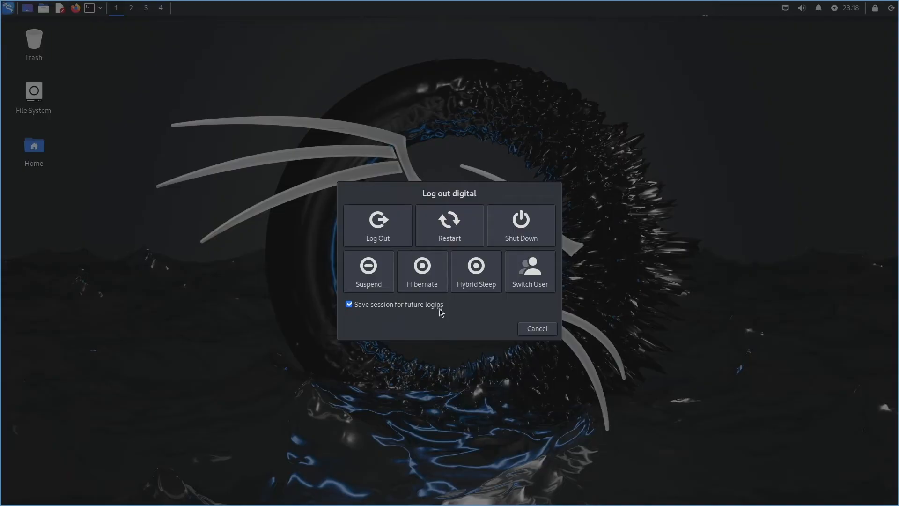
# Step: Cancel the Log out dialog to keep the session running
pyautogui.click(545, 330)
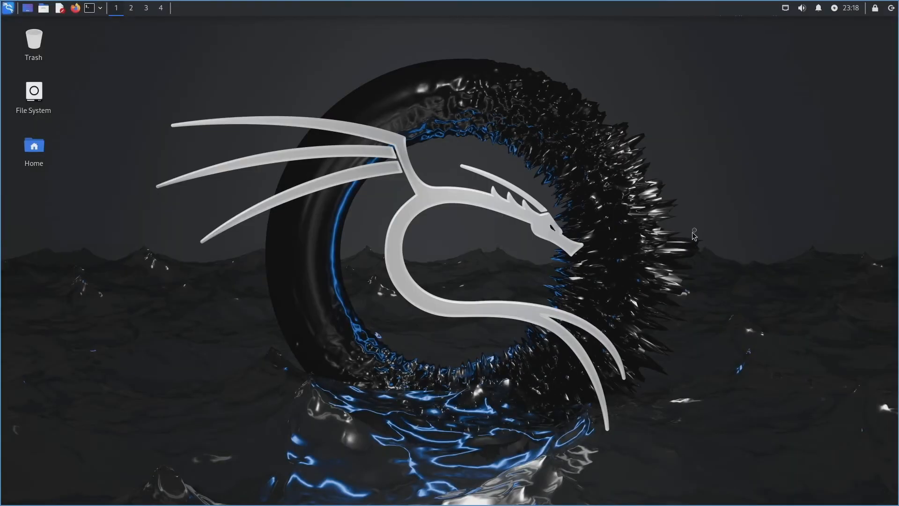
pyautogui.click(876, 9)
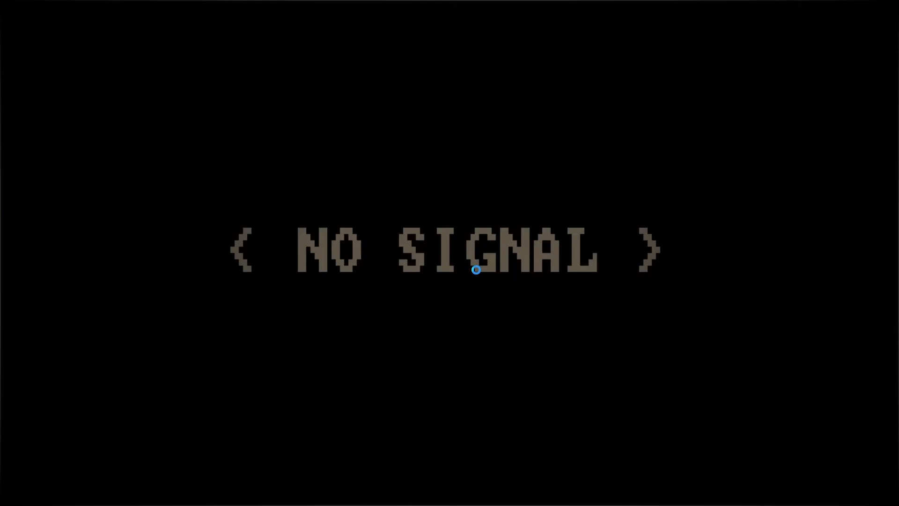
pyautogui.write('•••••••')
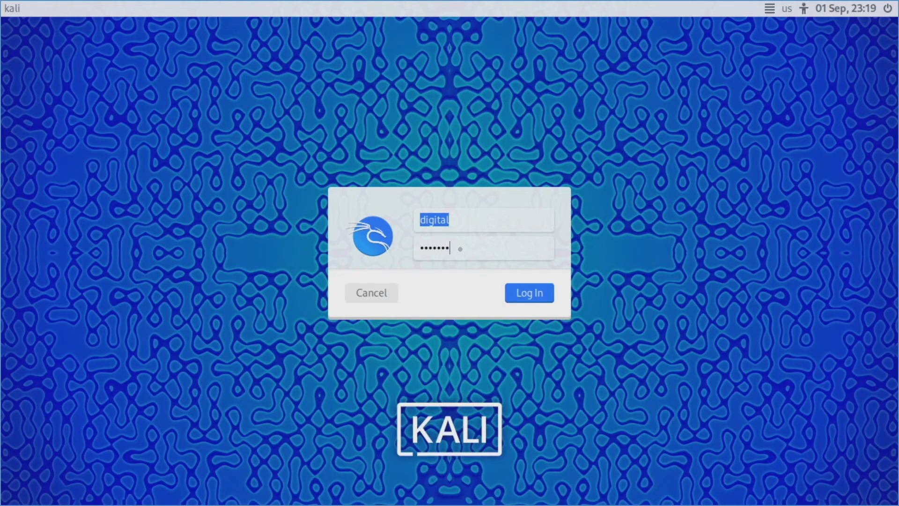
pyautogui.press('Return')
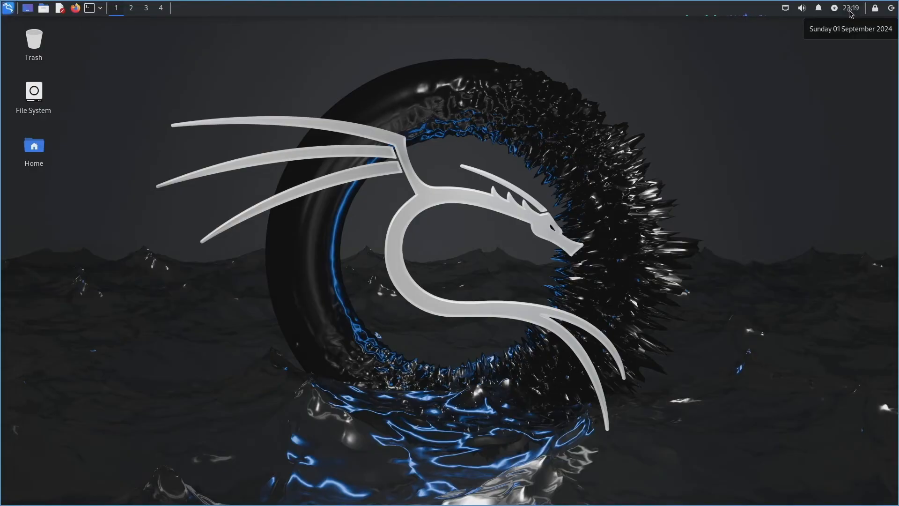
# Step: View and close the panel's month calendar, then bring up the power manager's quick options
pyautogui.click(851, 12)
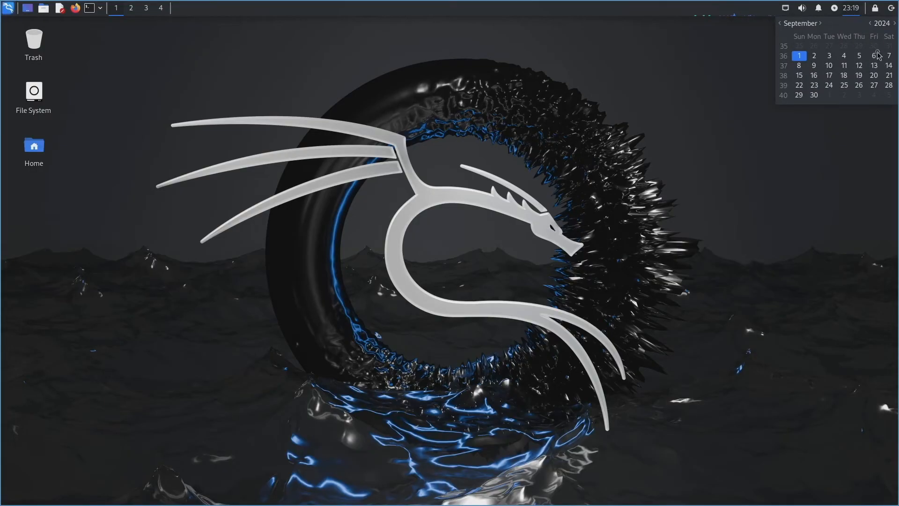
pyautogui.click(835, 9)
pyautogui.click(834, 9)
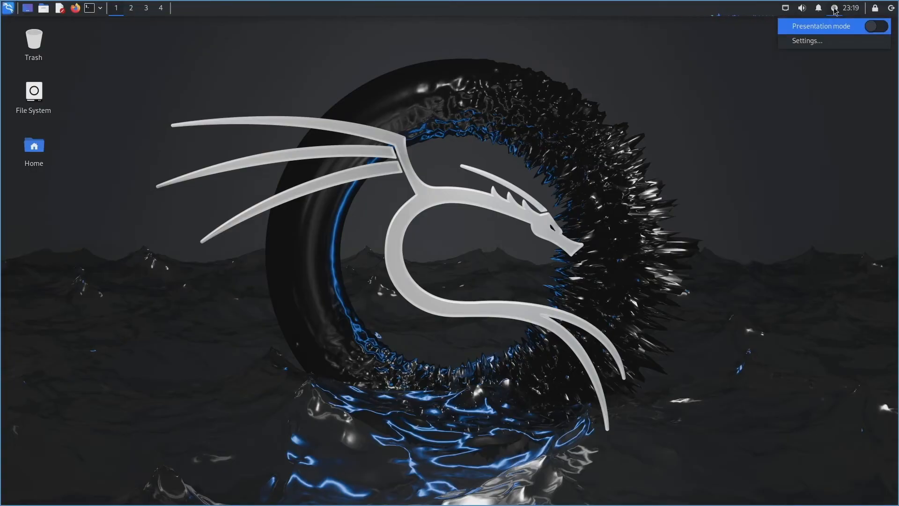
# Step: Review Power Manager's System, Display and Security pages, keeping lock-on-screensaver unchanged
pyautogui.click(810, 41)
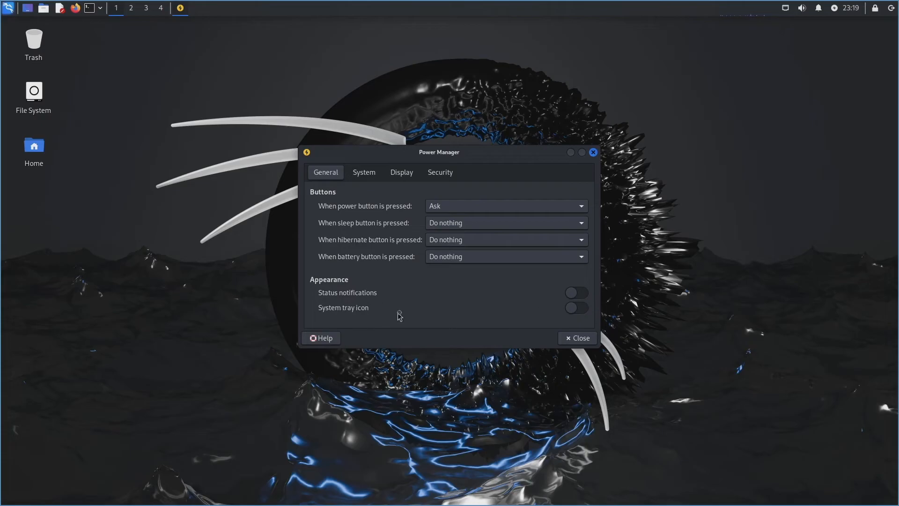
pyautogui.click(366, 174)
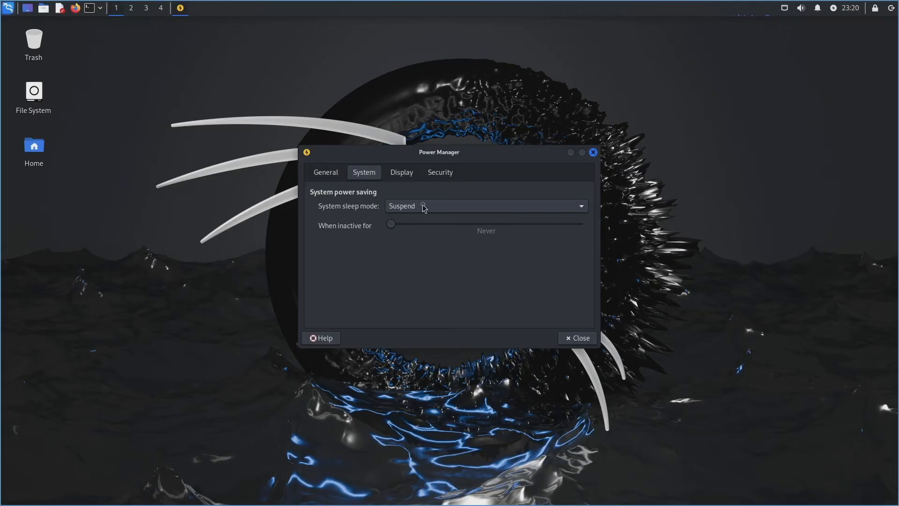
pyautogui.click(402, 173)
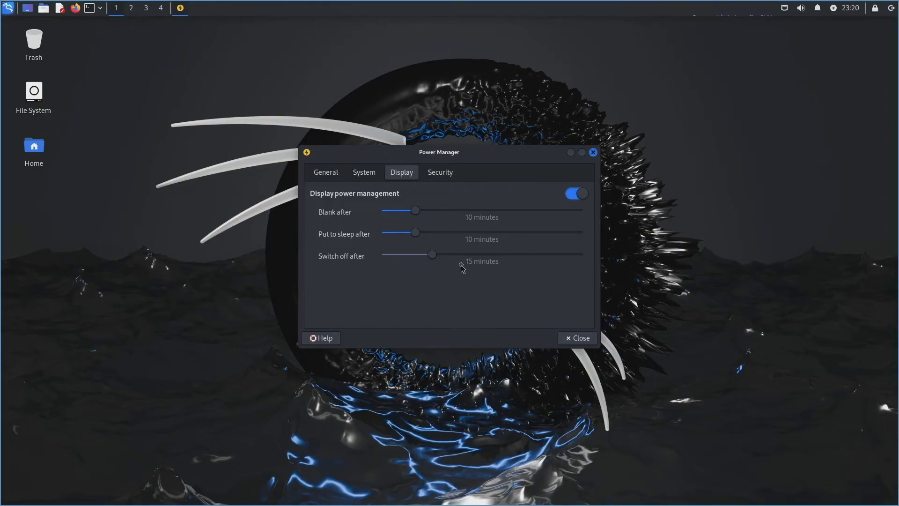
pyautogui.click(436, 177)
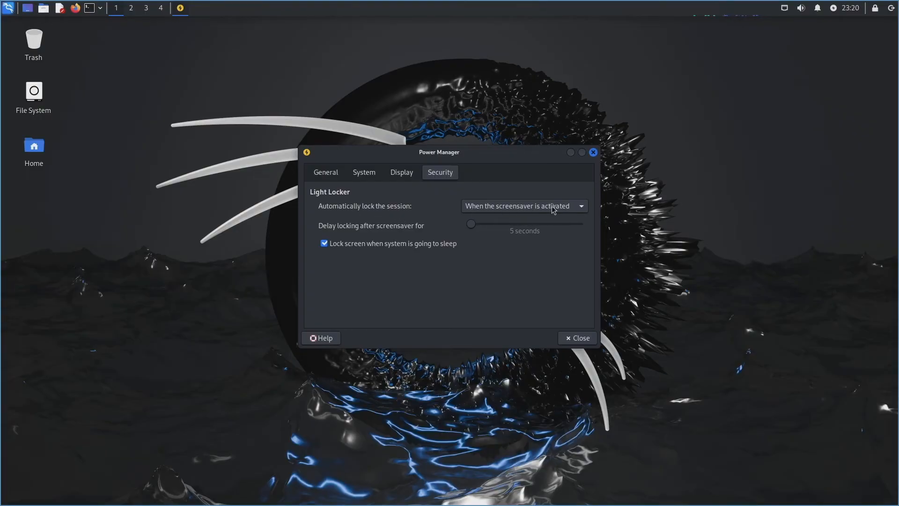
pyautogui.click(585, 207)
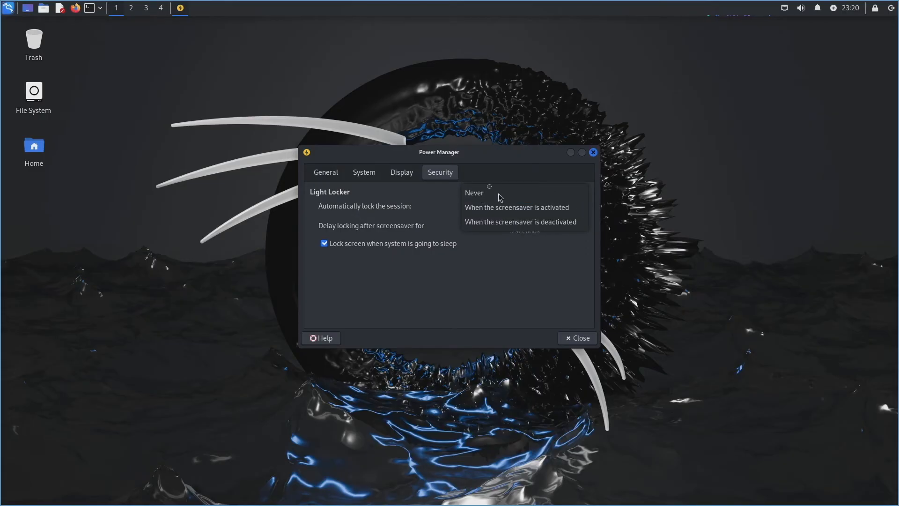
pyautogui.click(501, 167)
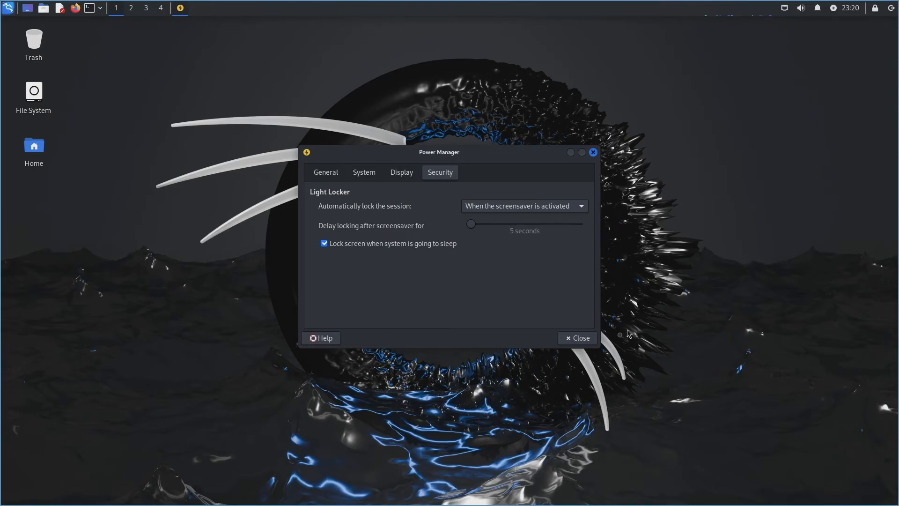
pyautogui.click(580, 340)
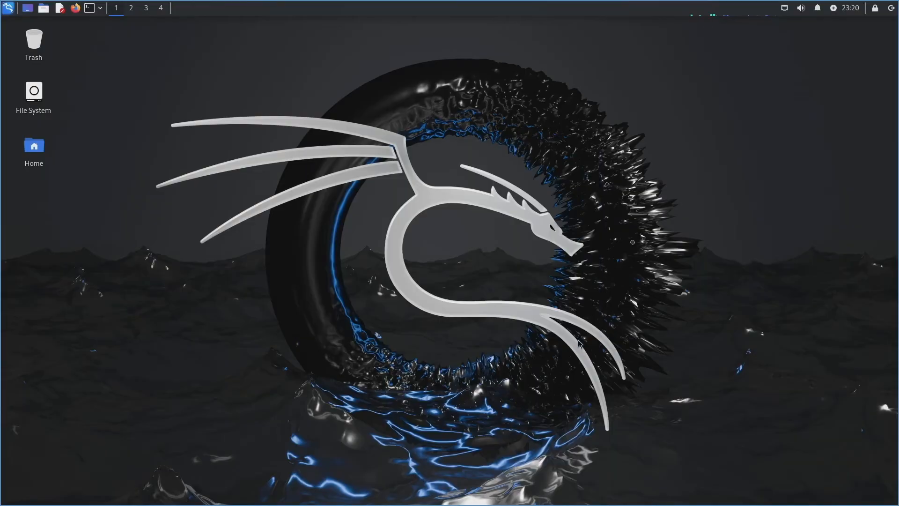
pyautogui.click(818, 9)
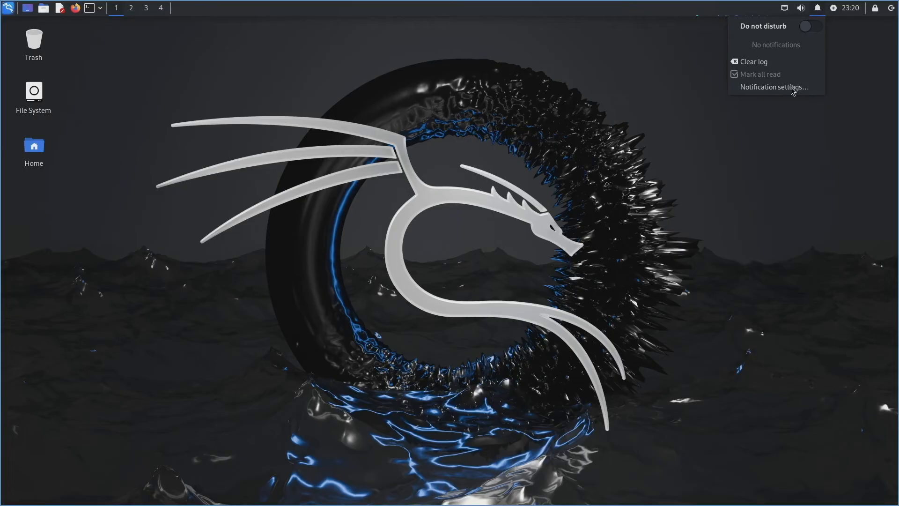
pyautogui.click(855, 59)
pyautogui.click(801, 8)
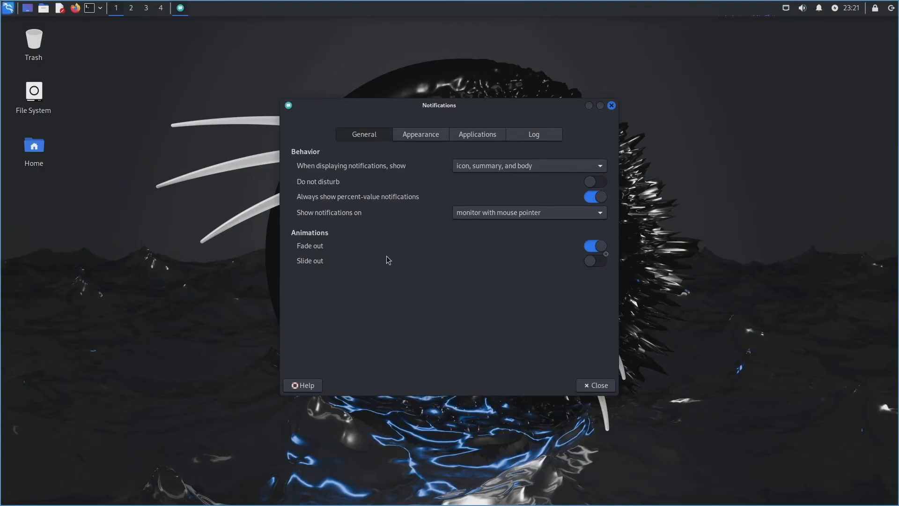
pyautogui.click(425, 138)
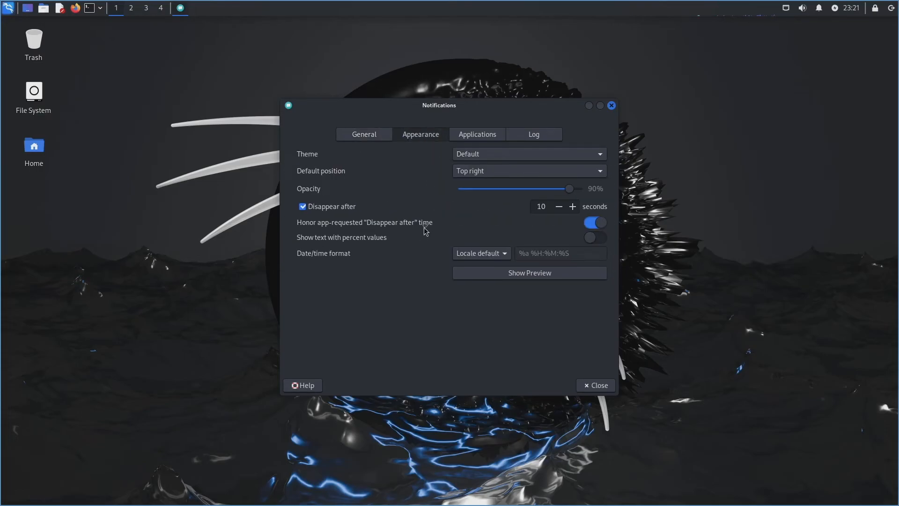
pyautogui.click(478, 136)
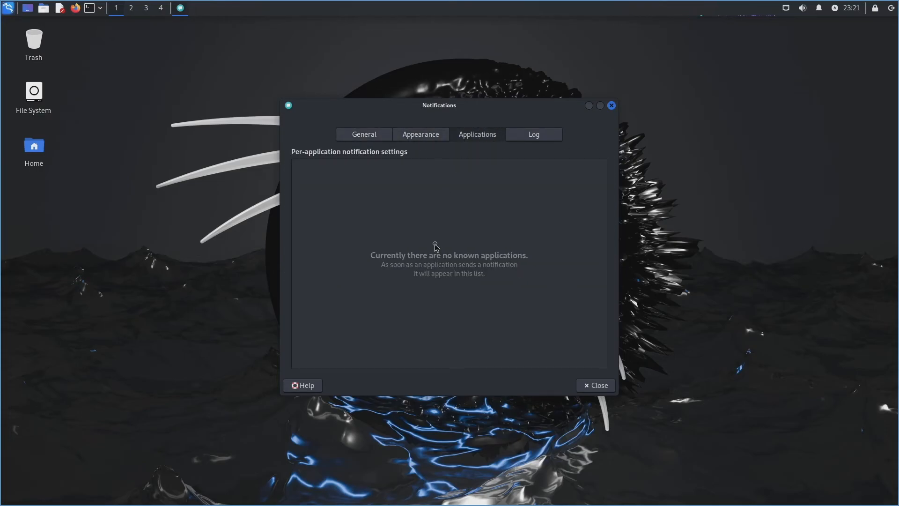
pyautogui.click(534, 135)
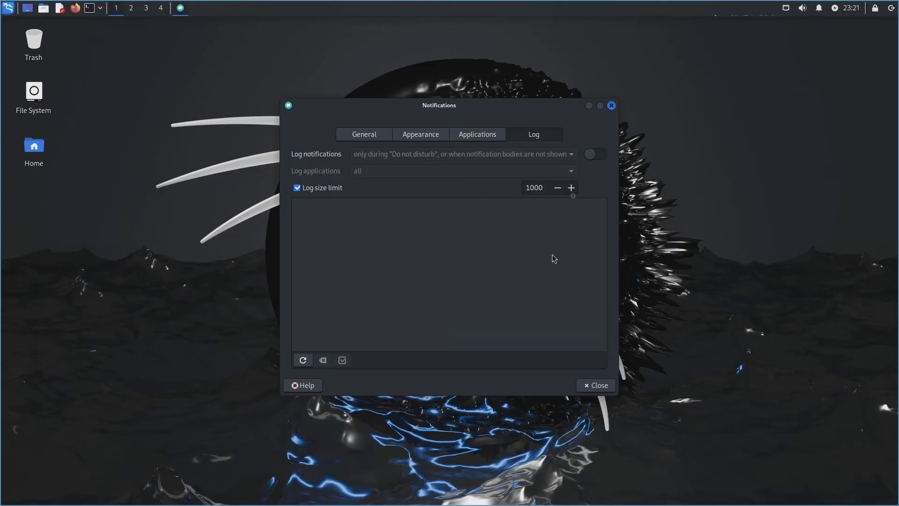
pyautogui.click(594, 386)
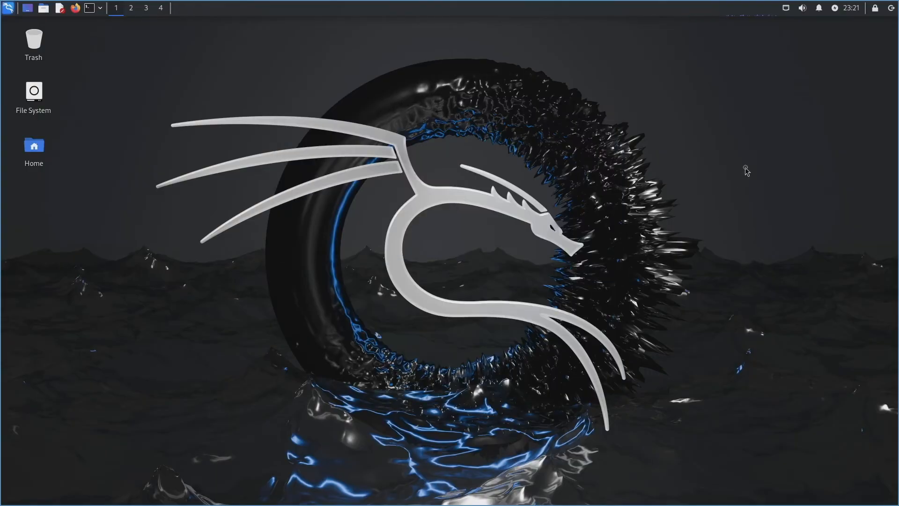
pyautogui.click(802, 9)
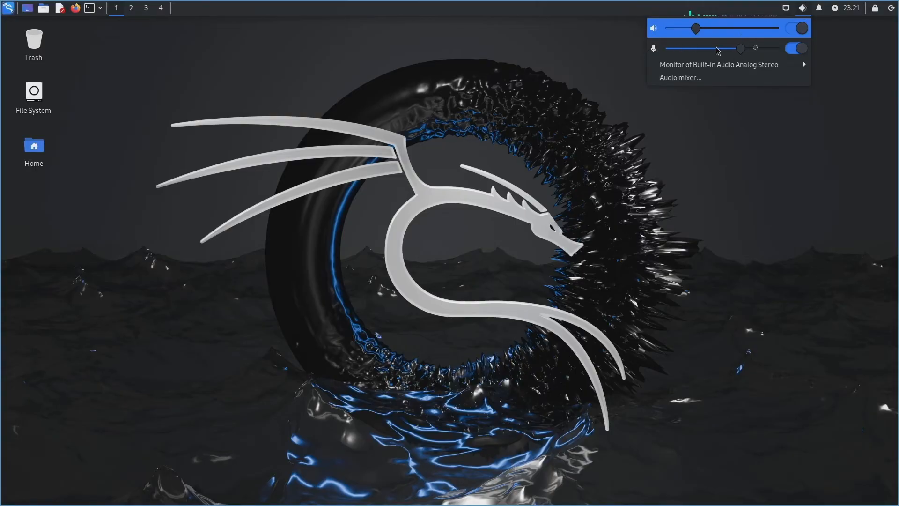
pyautogui.click(744, 66)
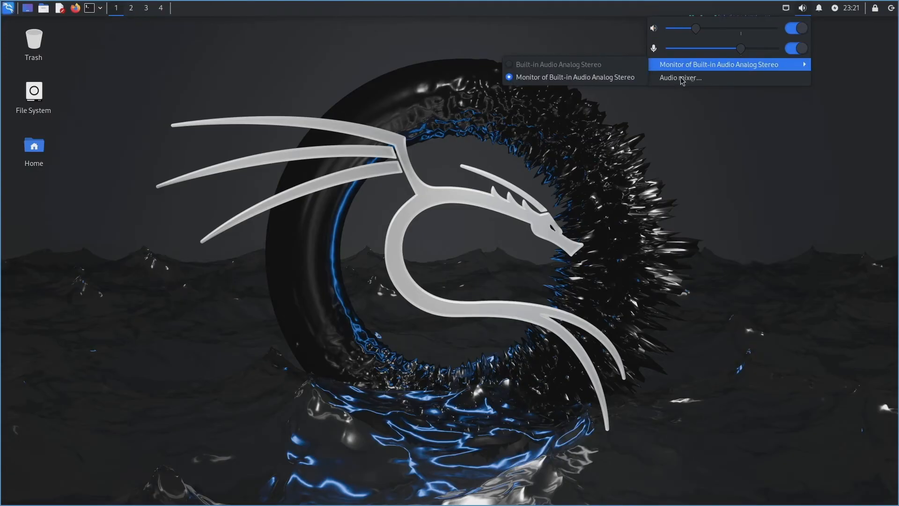
pyautogui.click(702, 79)
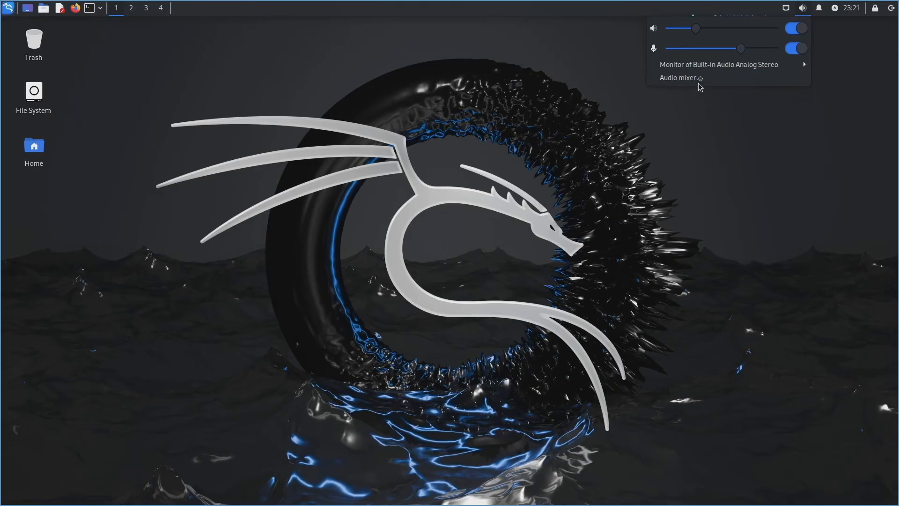
pyautogui.click(366, 186)
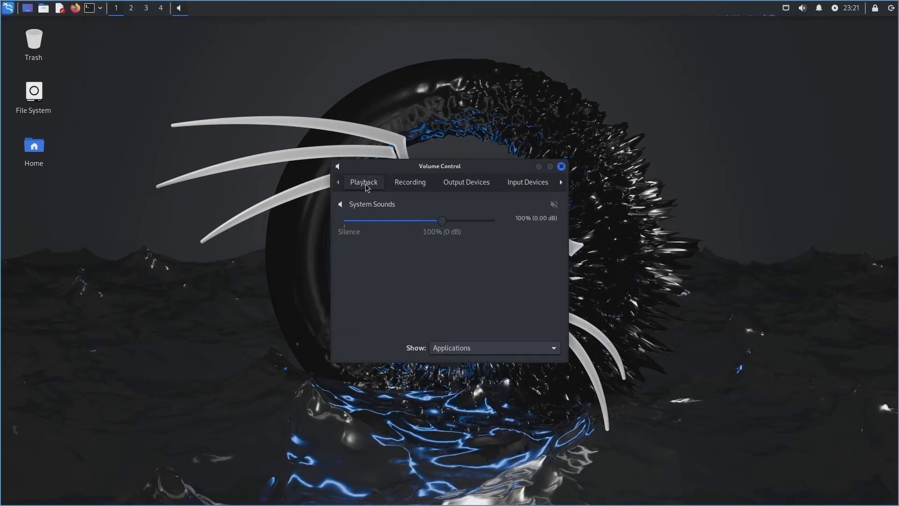
pyautogui.click(403, 187)
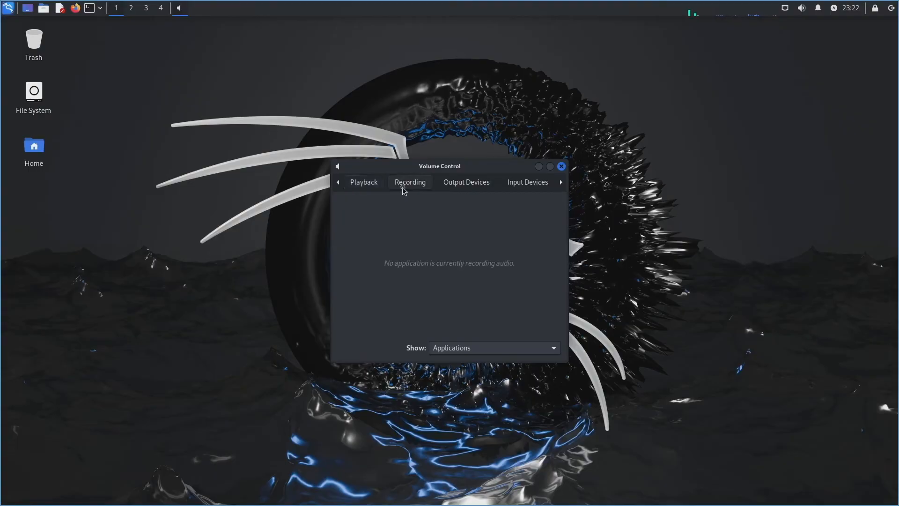
pyautogui.click(465, 185)
pyautogui.click(518, 185)
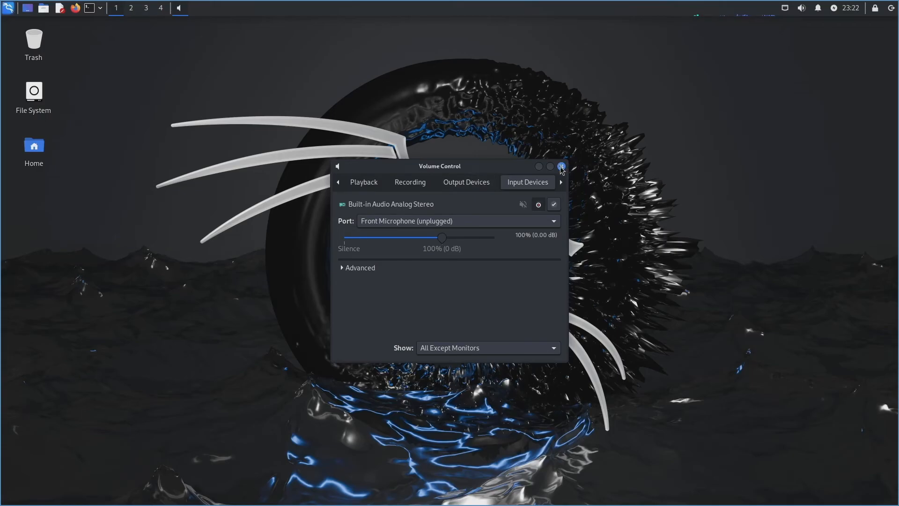
pyautogui.click(562, 167)
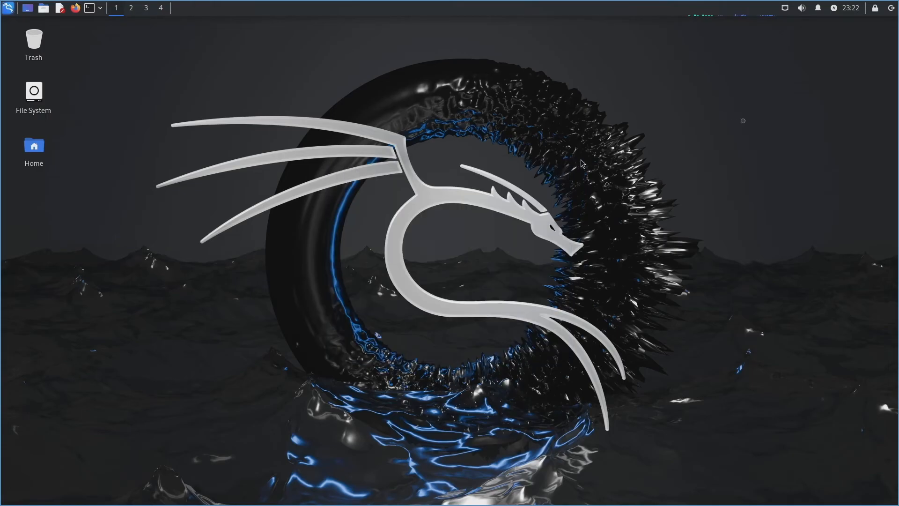
pyautogui.click(786, 10)
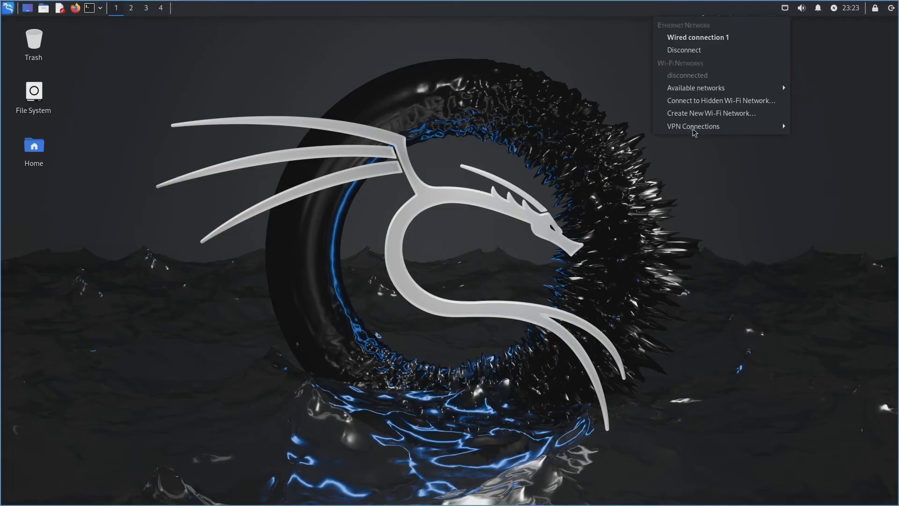
pyautogui.moveTo(694, 132)
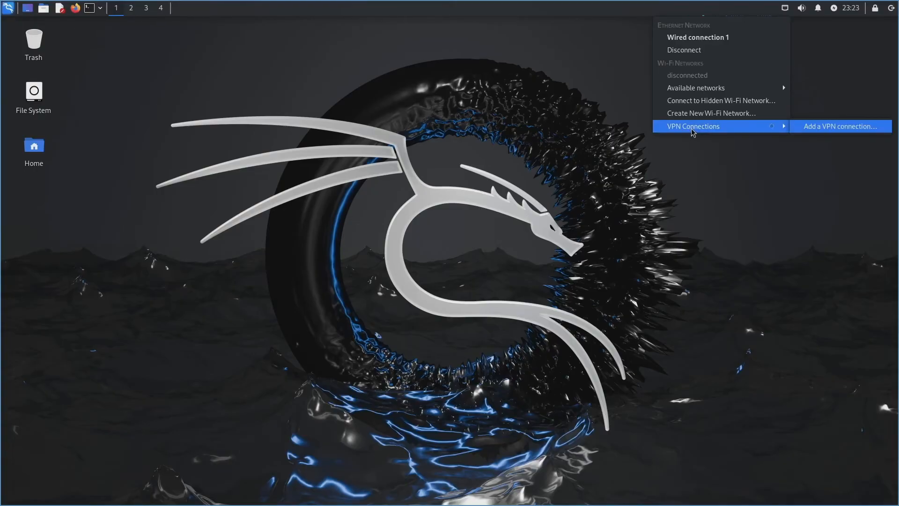
pyautogui.click(712, 191)
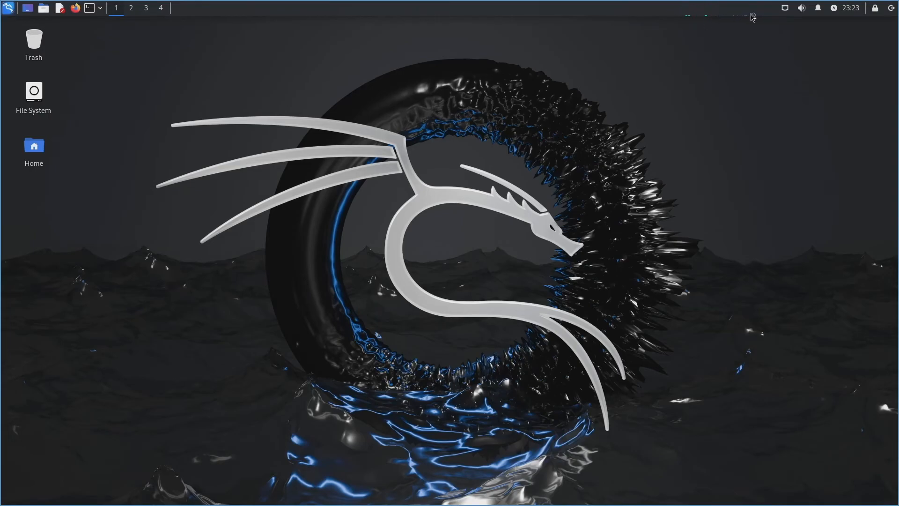
pyautogui.click(735, 12)
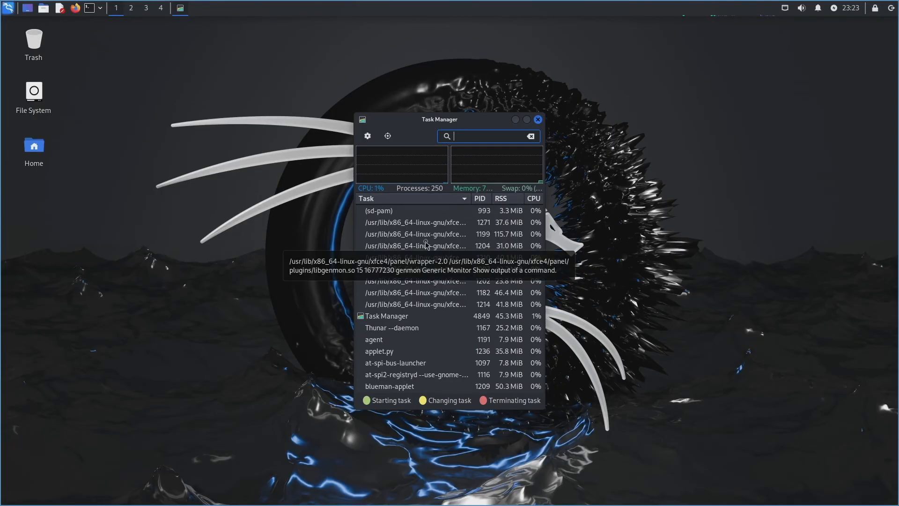
pyautogui.click(368, 136)
pyautogui.click(444, 195)
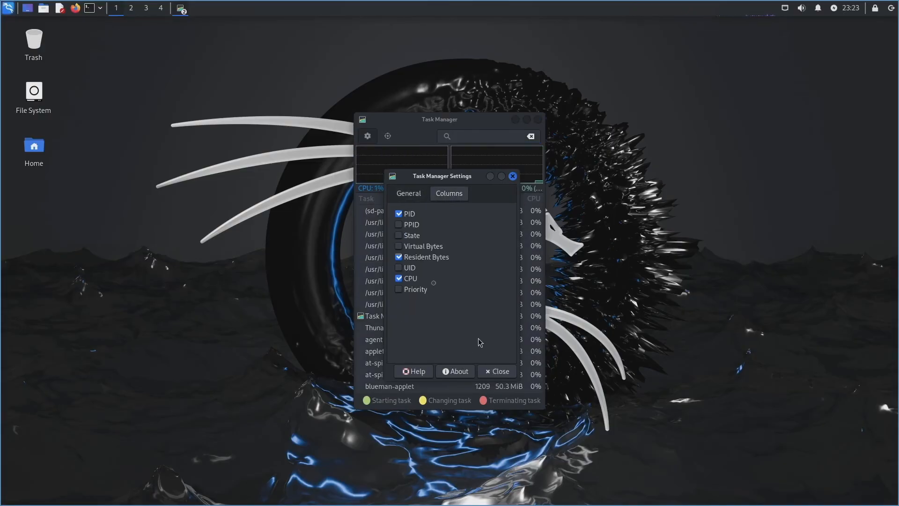
pyautogui.click(489, 375)
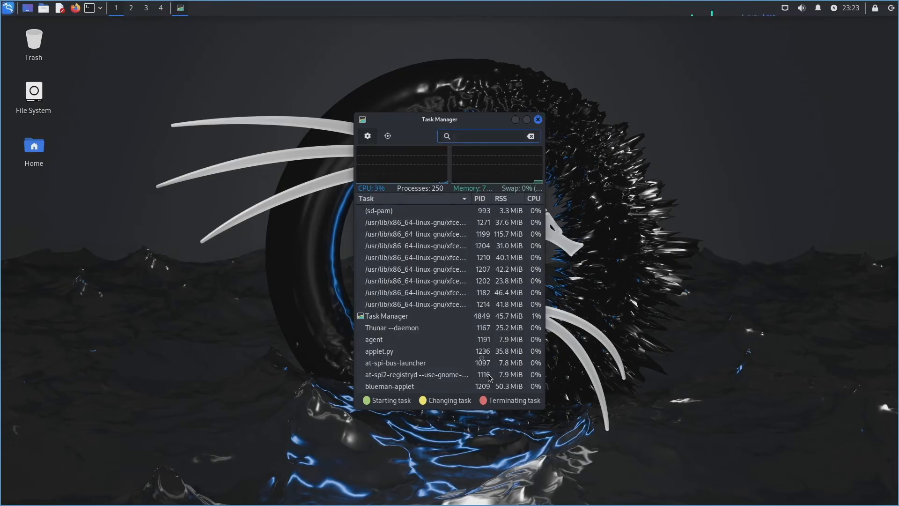
pyautogui.click(538, 120)
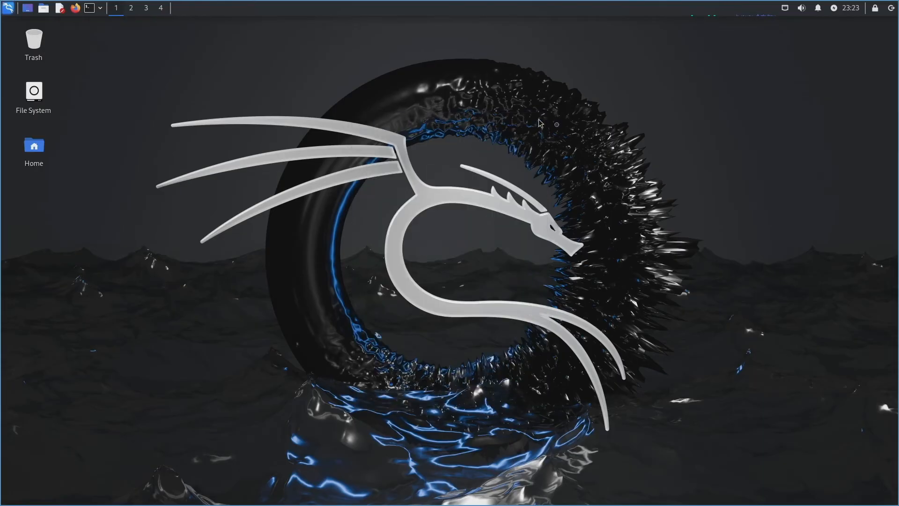
# Step: Open the applications menu and view Usual Applications and 01 - Information Gathering
pyautogui.click(7, 16)
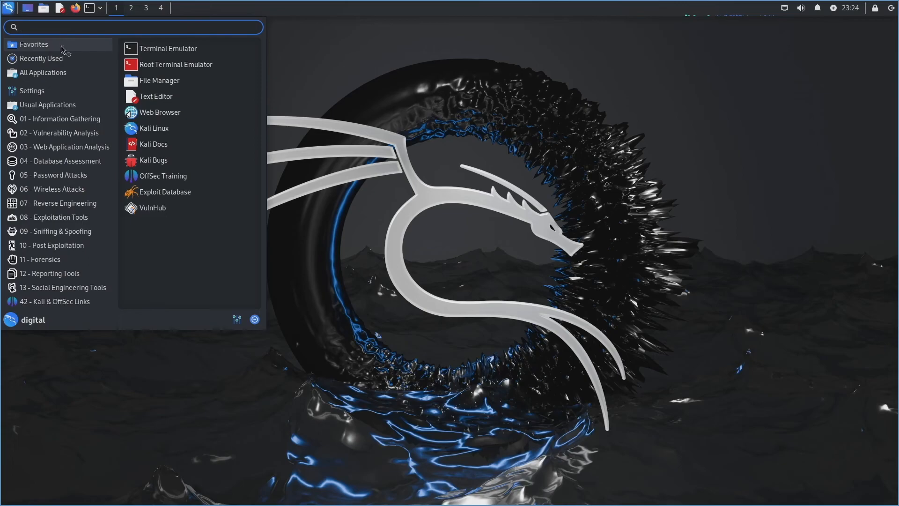
pyautogui.moveTo(69, 57)
pyautogui.moveTo(72, 74)
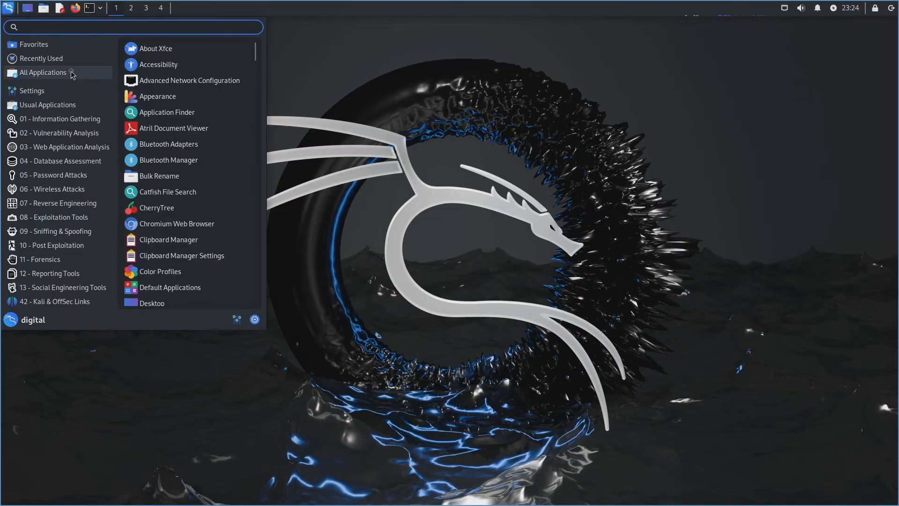
pyautogui.moveTo(55, 92)
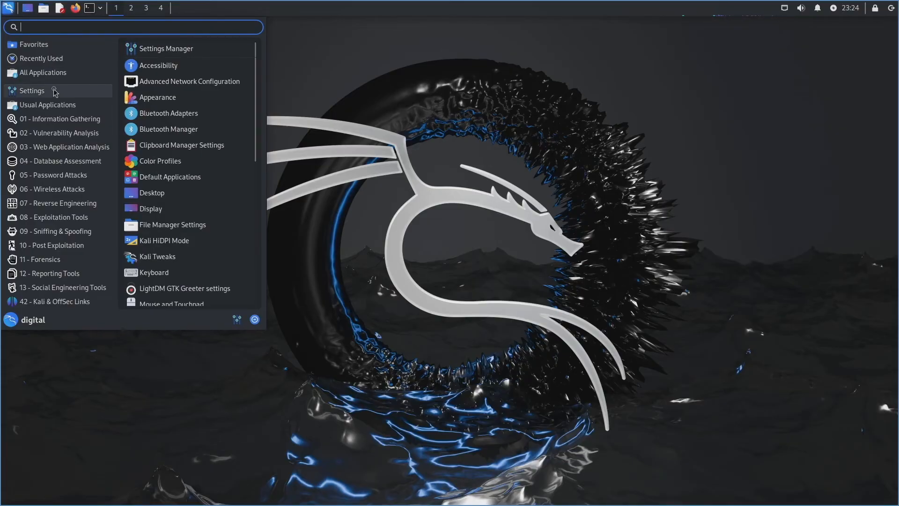
pyautogui.moveTo(255, 68)
pyautogui.mouseDown()
pyautogui.moveTo(255, 212)
pyautogui.moveTo(255, 72)
pyautogui.mouseUp()
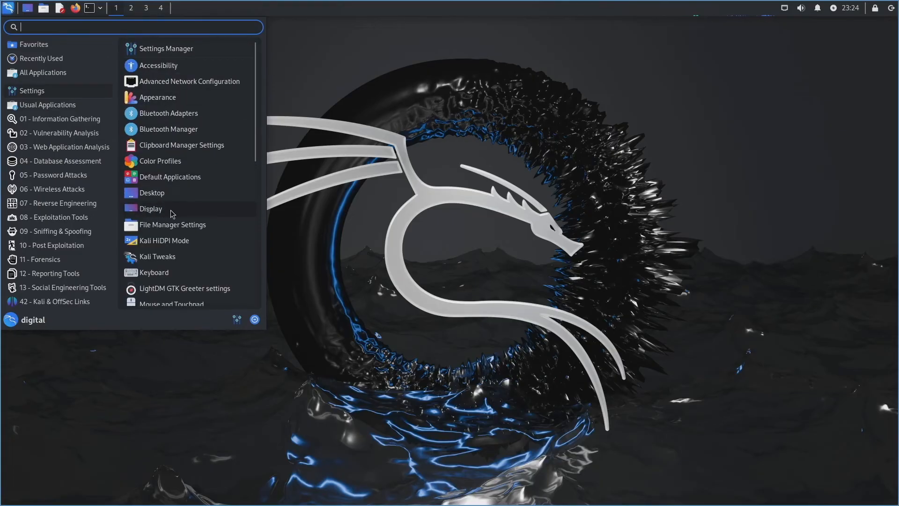
pyautogui.click(74, 109)
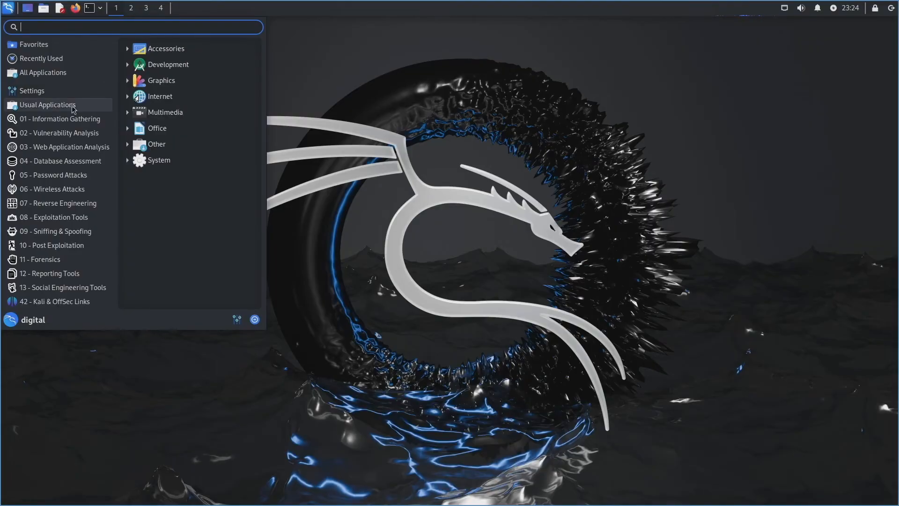
pyautogui.click(81, 121)
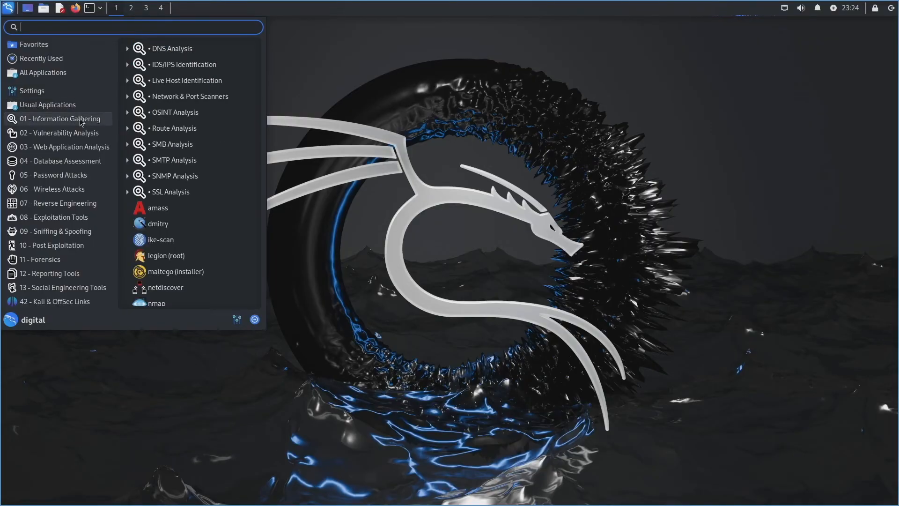
# Step: Browse the categories from 02 - Vulnerability Analysis through 08 - Exploitation Tools
pyautogui.click(95, 134)
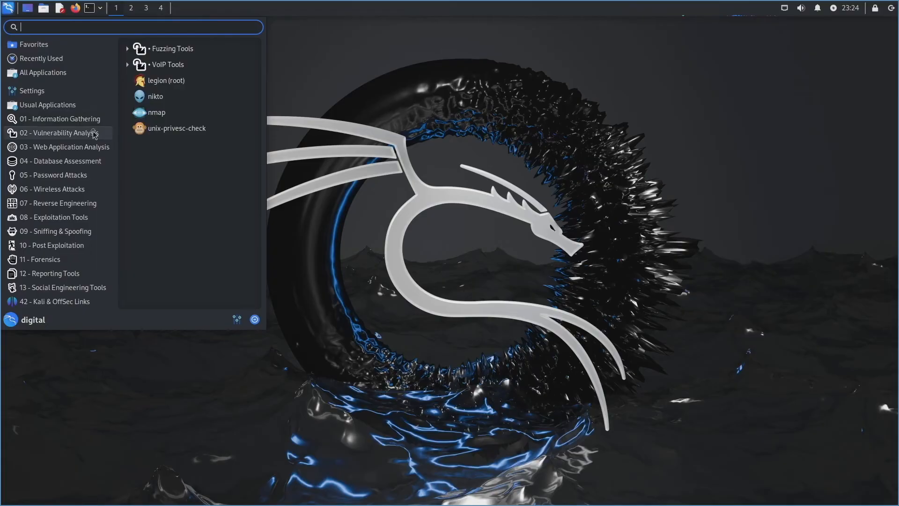
pyautogui.click(102, 148)
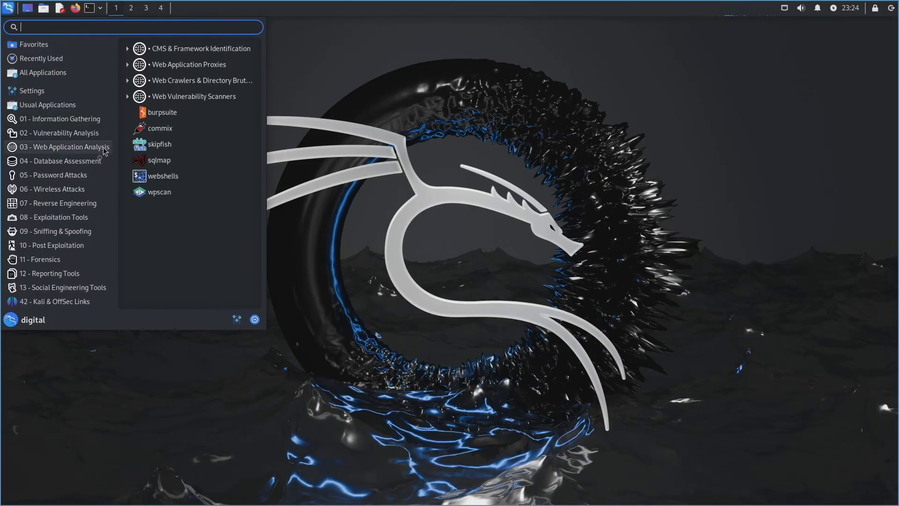
pyautogui.click(99, 162)
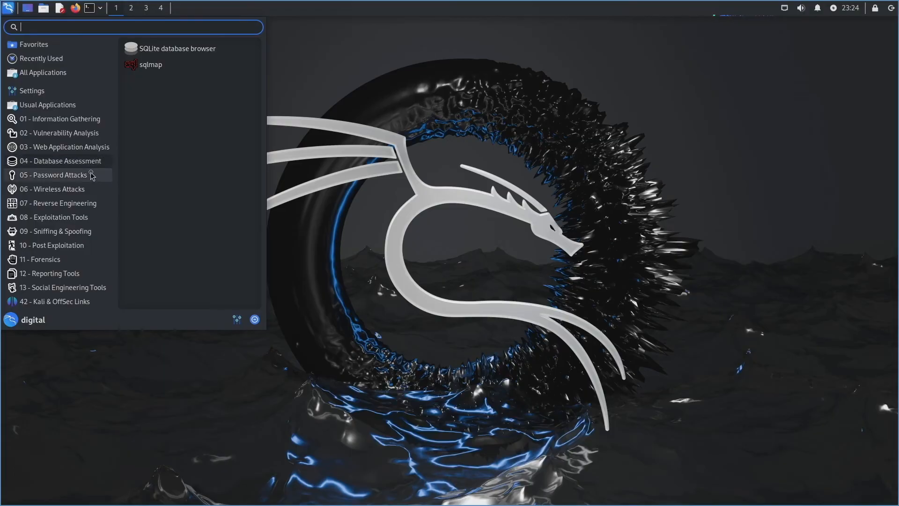
pyautogui.click(91, 175)
pyautogui.click(84, 188)
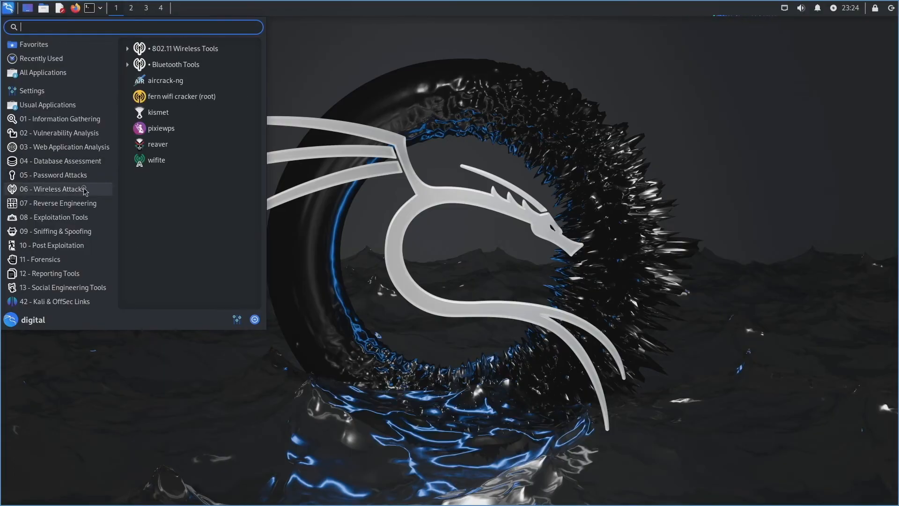
pyautogui.click(84, 203)
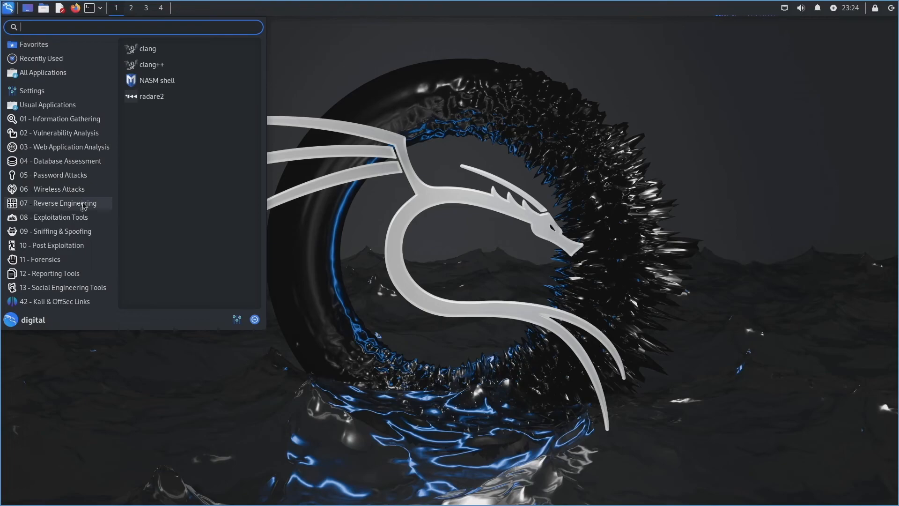
pyautogui.click(83, 218)
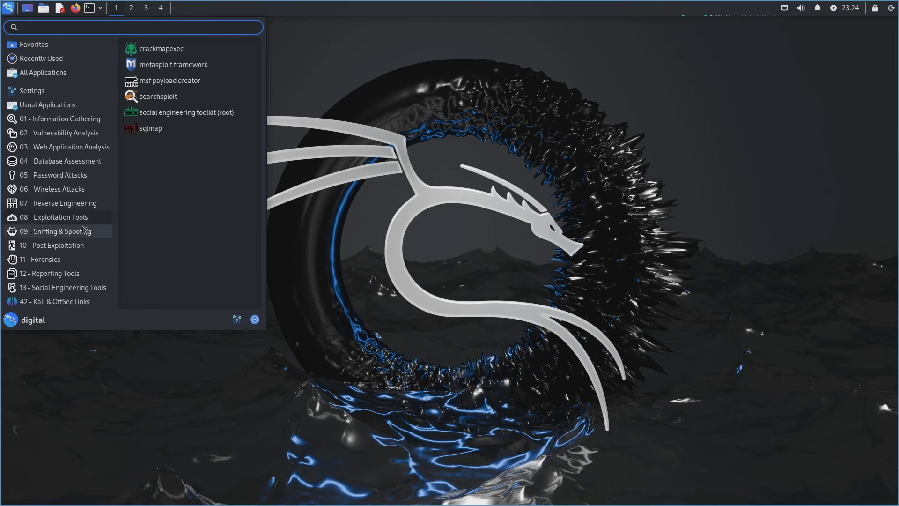
# Step: Browse 09 - Sniffing & Spoofing through 42 - Kali & OffSec Links, then bring up the log-out choices
pyautogui.click(87, 230)
pyautogui.click(88, 246)
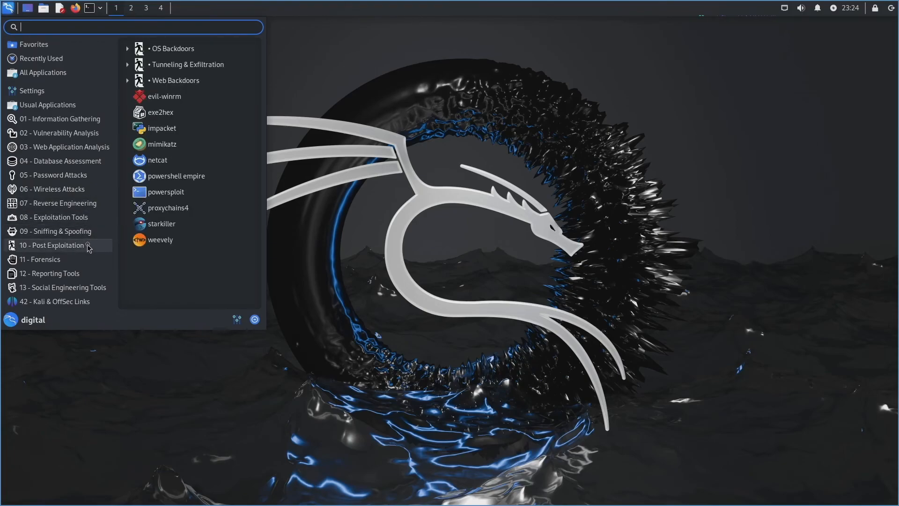
pyautogui.click(83, 260)
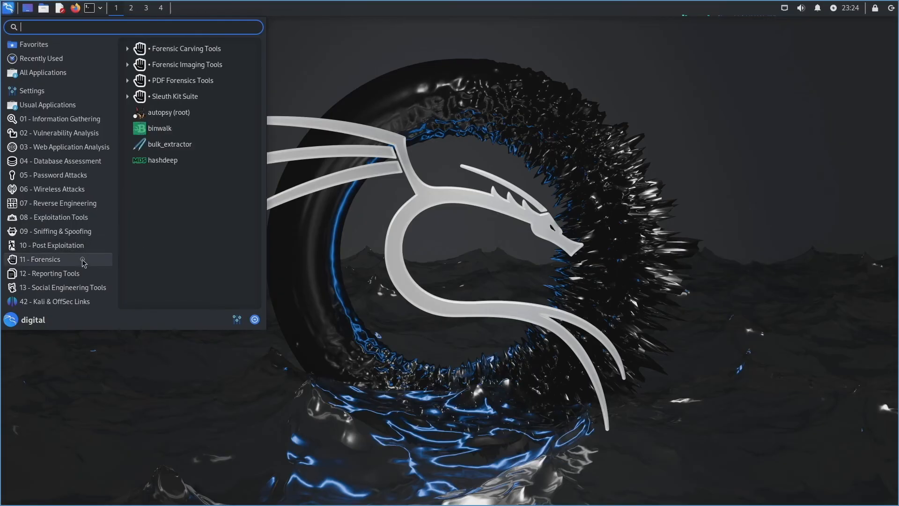
pyautogui.click(82, 274)
pyautogui.click(84, 287)
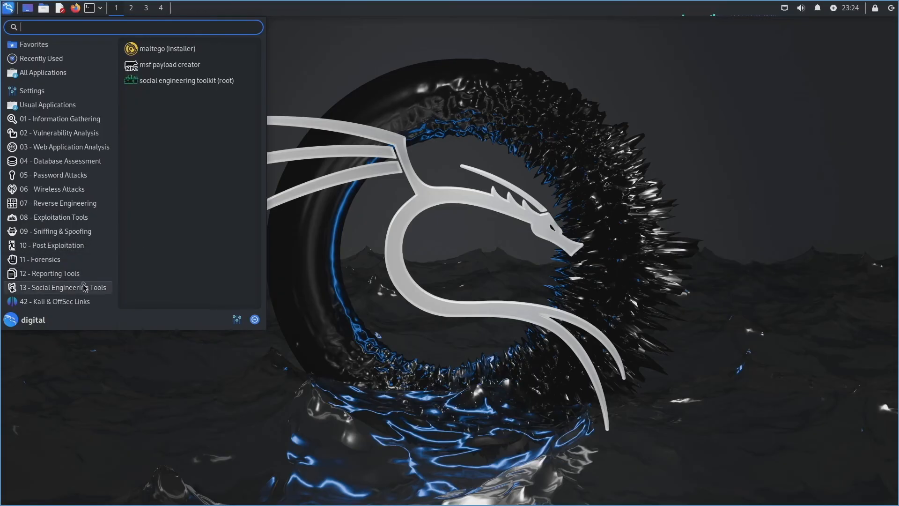
pyautogui.click(87, 301)
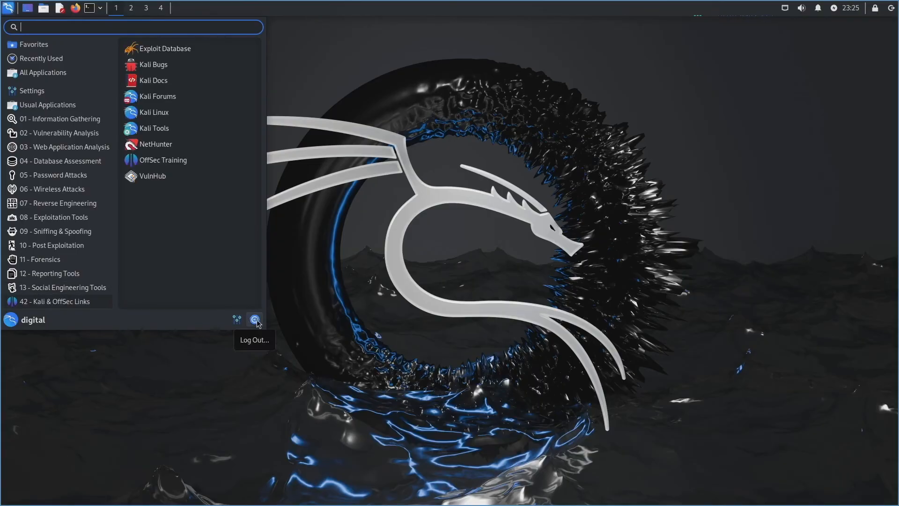
pyautogui.click(255, 319)
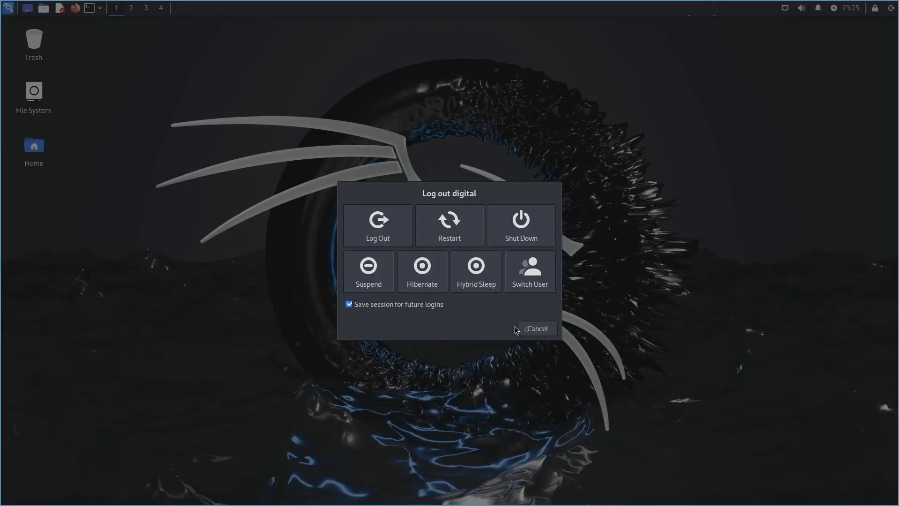
# Step: Cancel the log-out dialog, then briefly reopen and close the applications menu
pyautogui.click(530, 330)
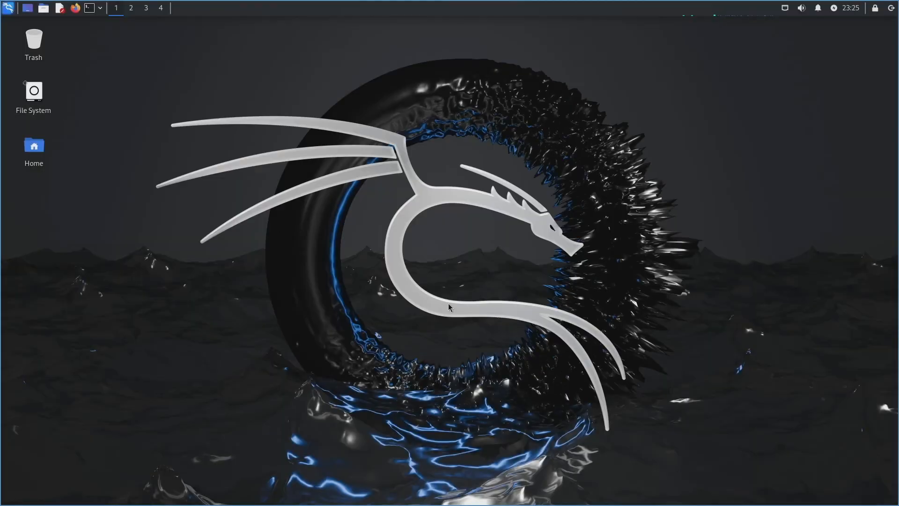
pyautogui.click(8, 7)
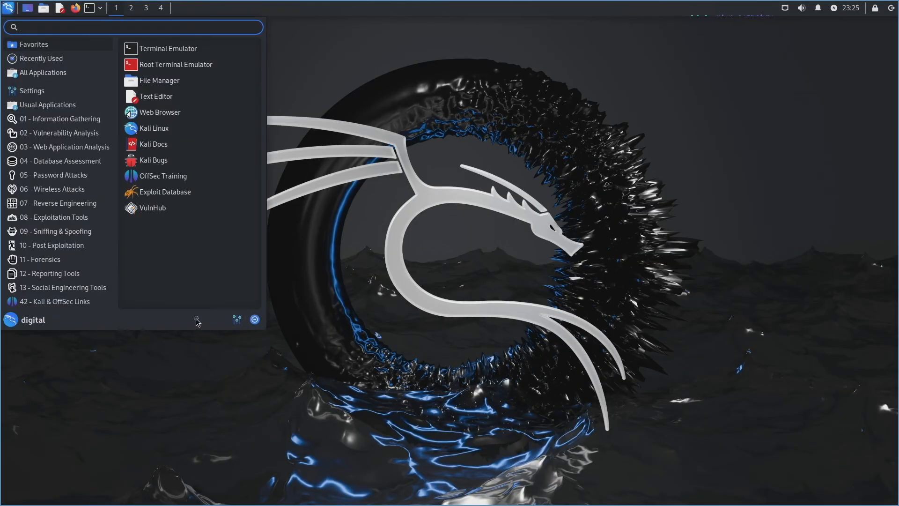
pyautogui.click(394, 135)
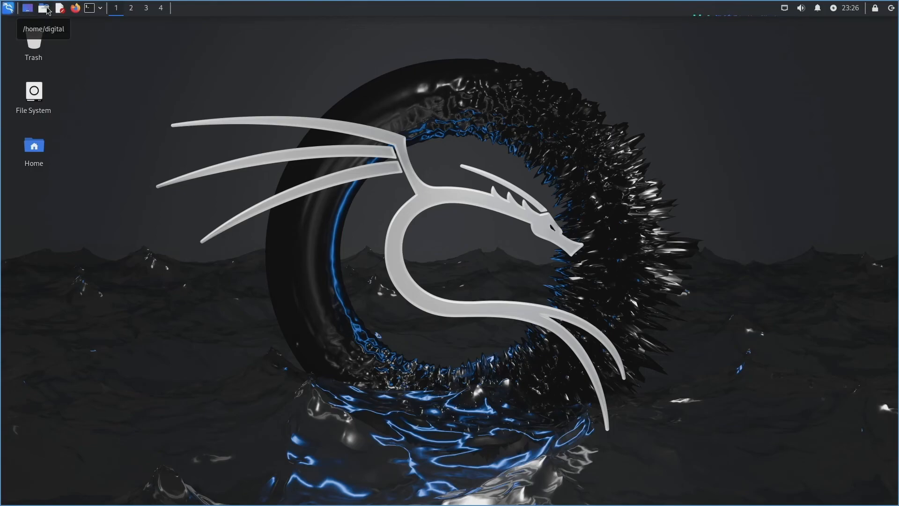
pyautogui.click(44, 8)
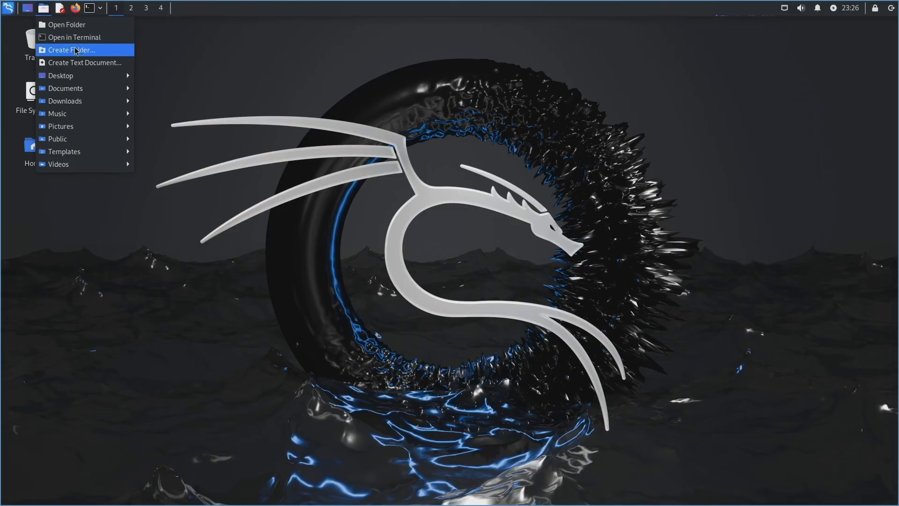
pyautogui.moveTo(103, 78)
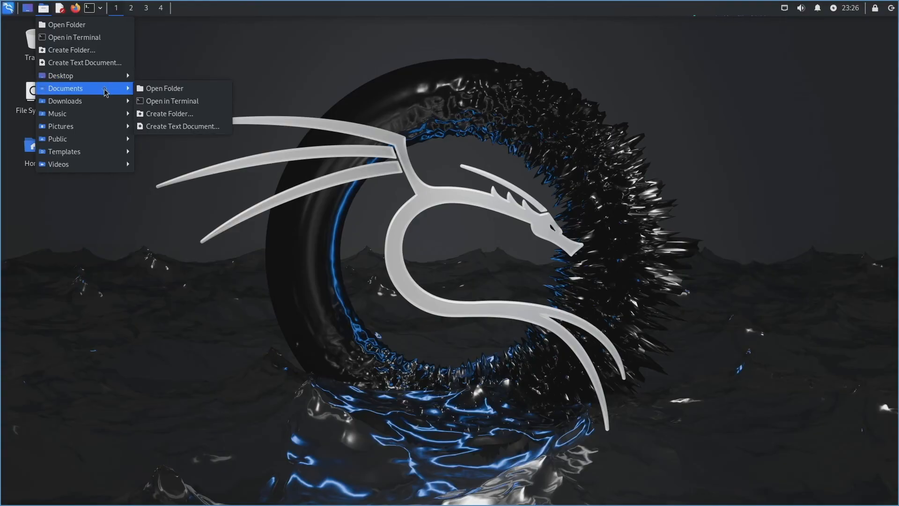
pyautogui.moveTo(98, 106)
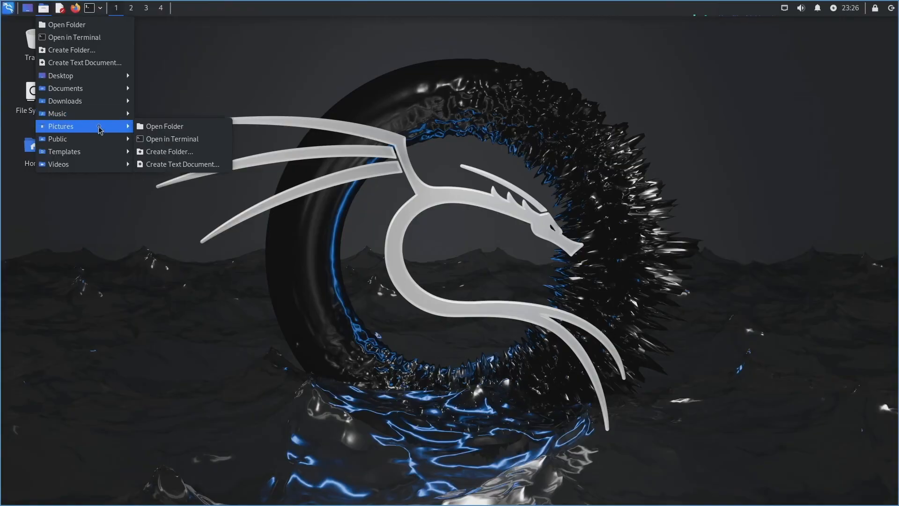
pyautogui.moveTo(100, 139)
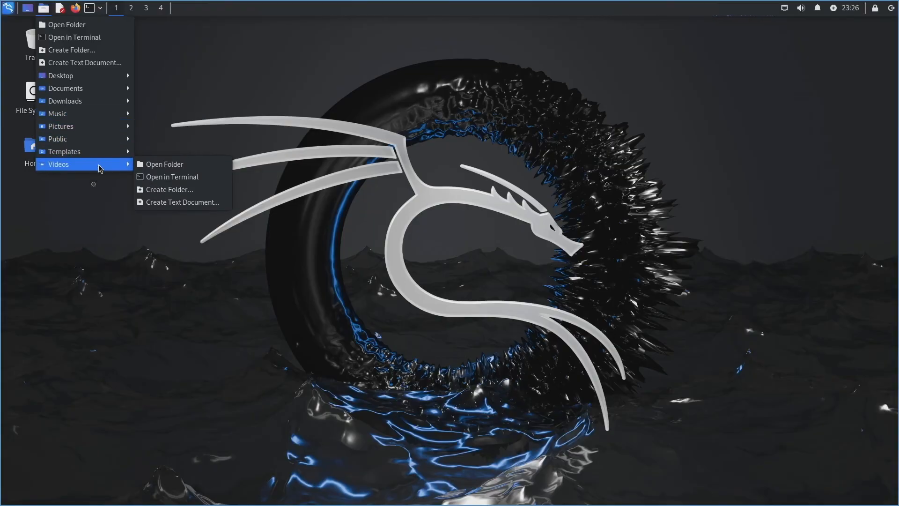
pyautogui.click(60, 13)
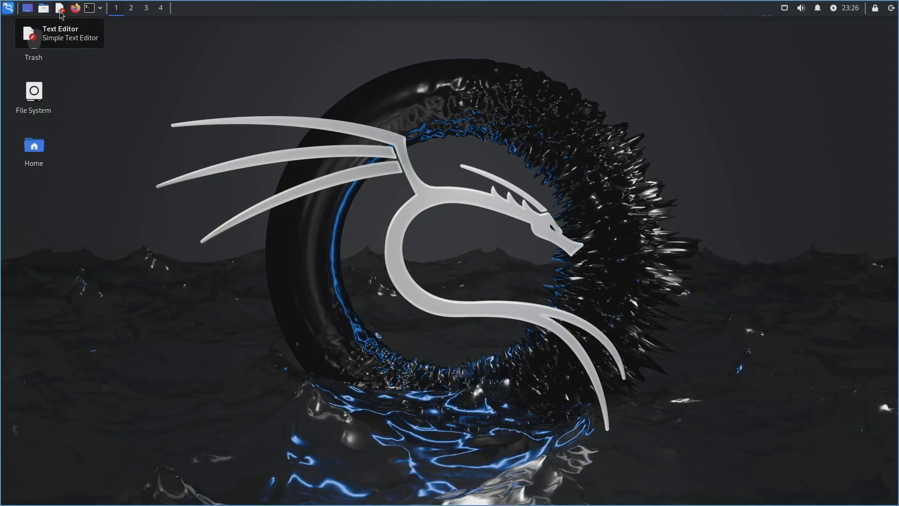
pyautogui.click(99, 10)
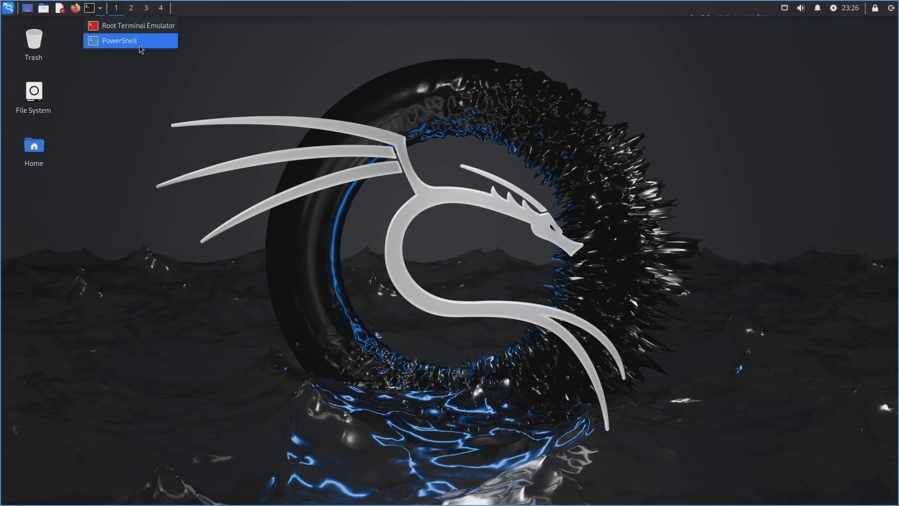
pyautogui.click(278, 72)
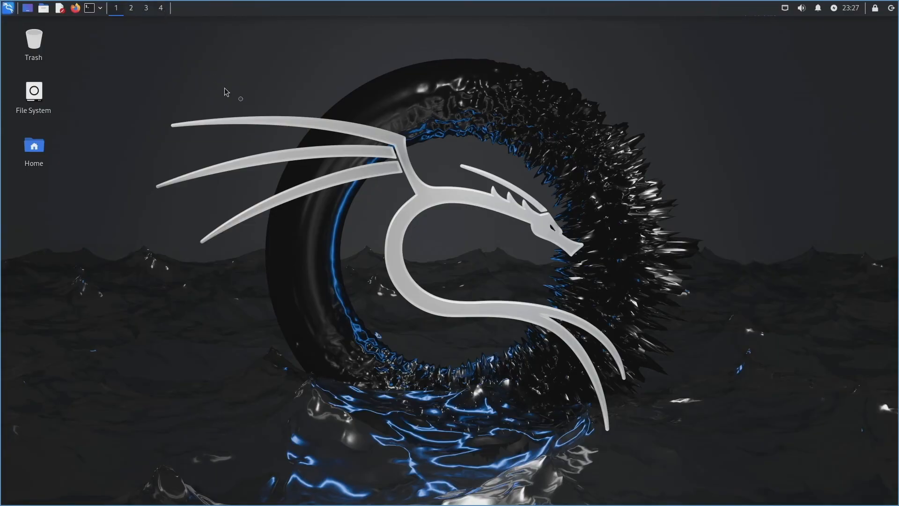
# Step: Open the File System window from its desktop icon and maximise it
pyautogui.click(35, 41)
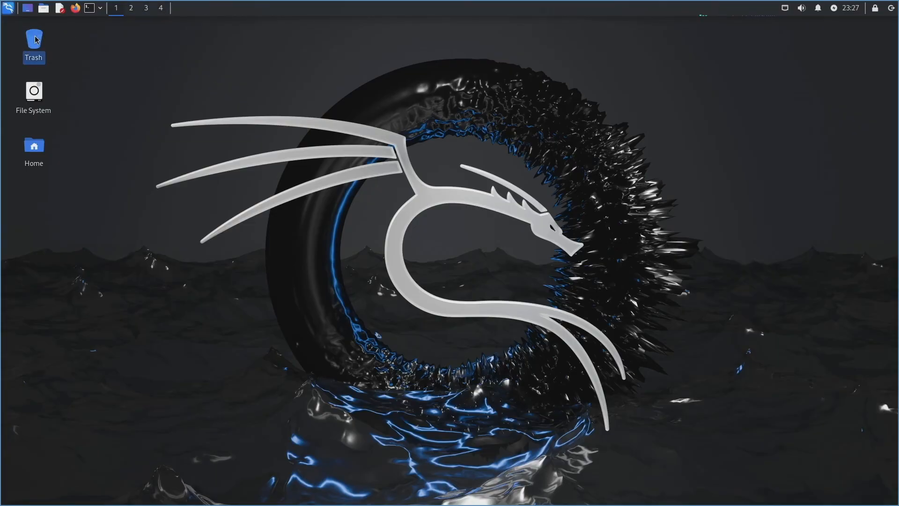
pyautogui.click(40, 92)
pyautogui.doubleClick(39, 92)
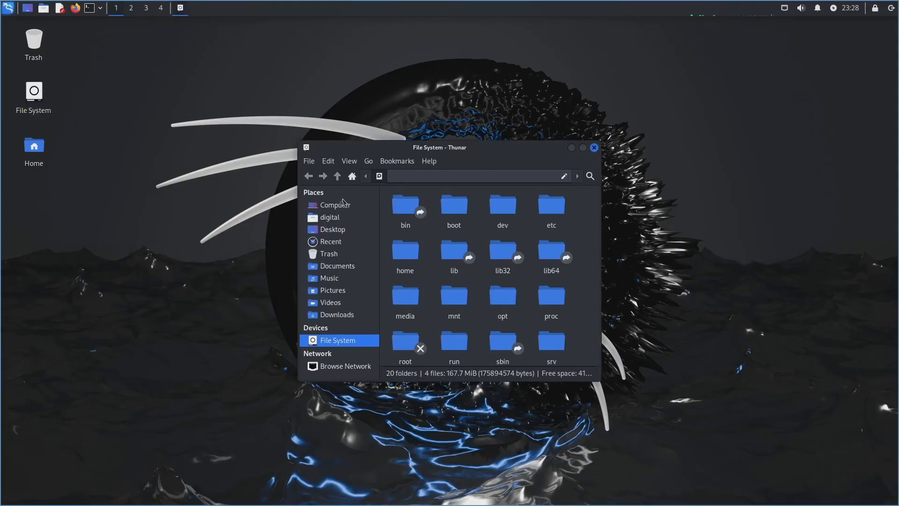
pyautogui.click(582, 147)
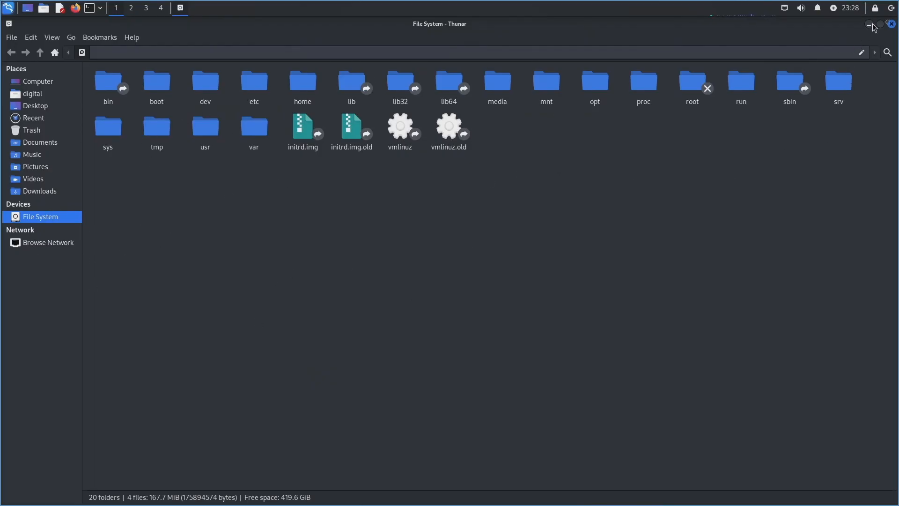
# Step: Replace the File System window with the Home folder 'digital' opened from the desktop
pyautogui.click(891, 24)
pyautogui.doubleClick(34, 156)
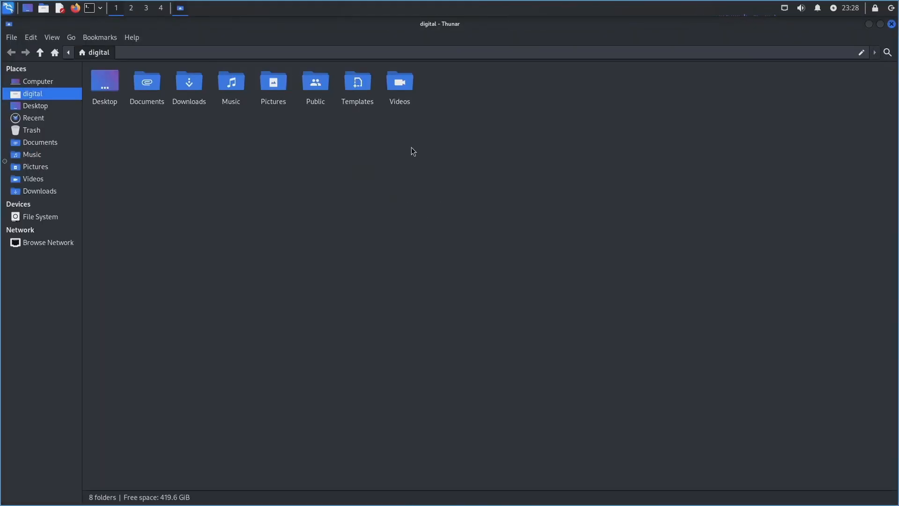
pyautogui.click(891, 24)
# Step: Browse the desktop right-click menu's Applications list, dismiss it, and open the Kali applications menu
pyautogui.rightClick(235, 167)
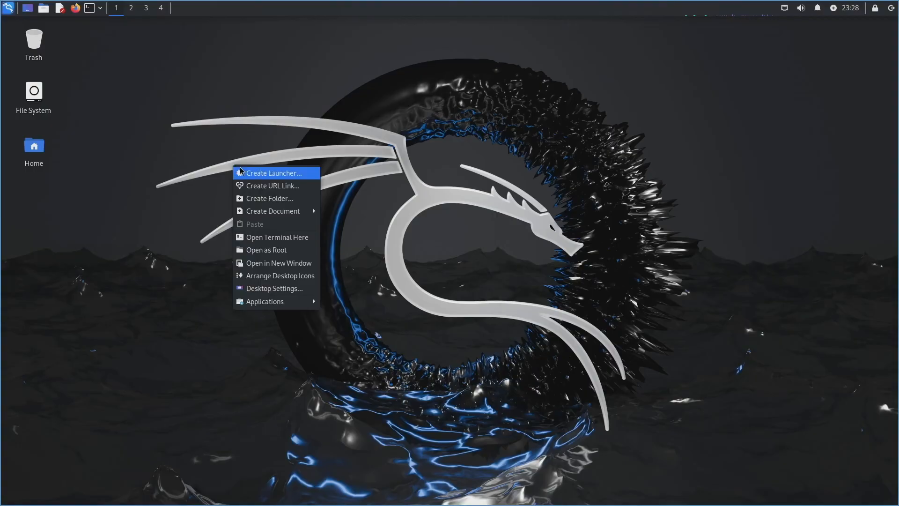
pyautogui.click(300, 188)
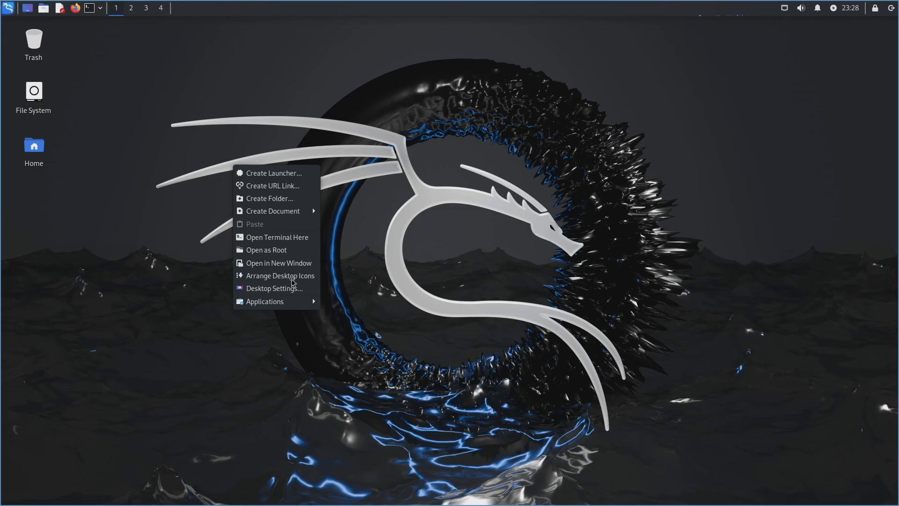
pyautogui.moveTo(287, 304)
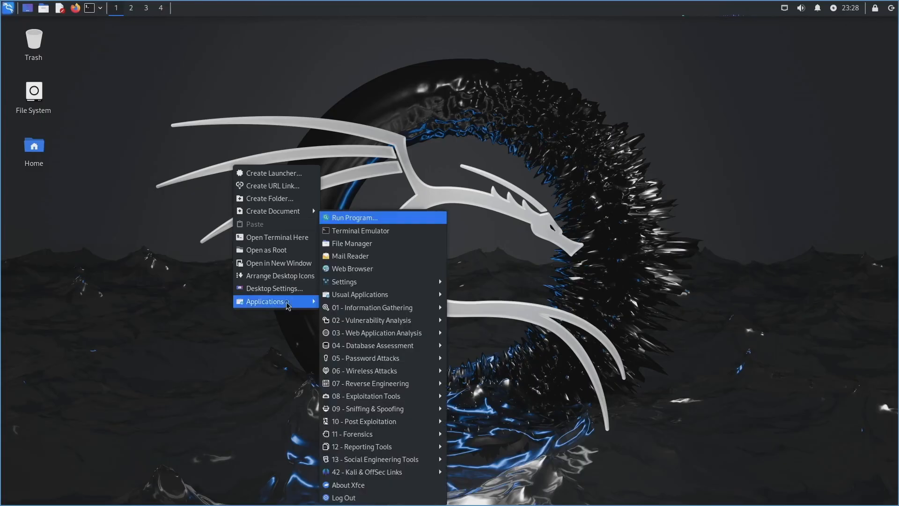
pyautogui.click(145, 267)
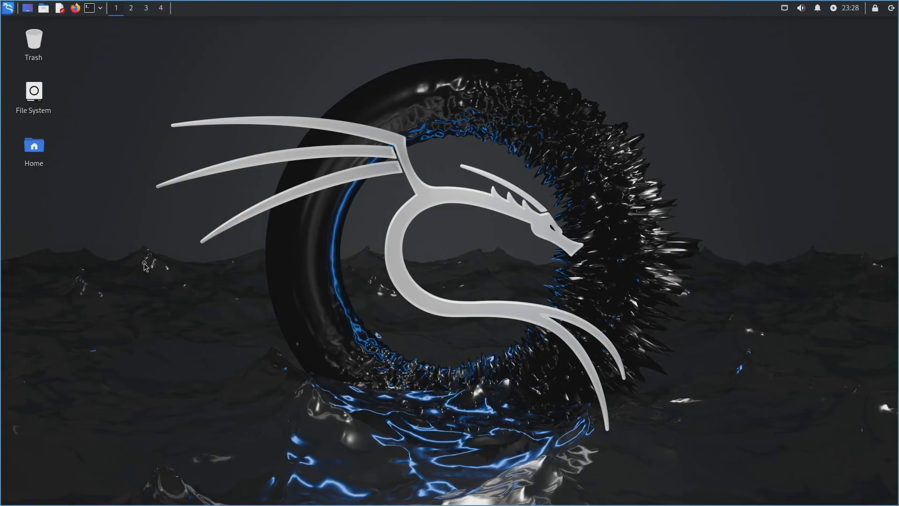
pyautogui.click(7, 9)
# Step: Launch Settings Manager from the Settings category, maximise it, and open Appearance
pyautogui.click(30, 92)
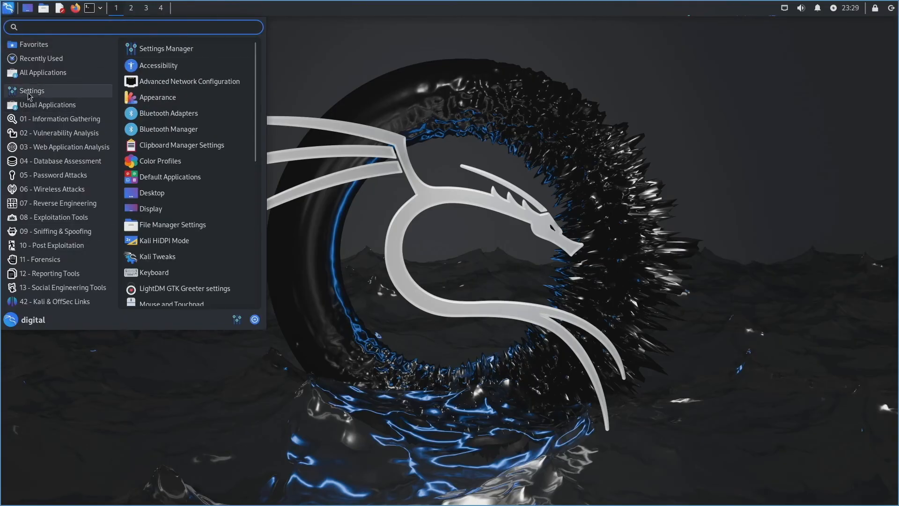
pyautogui.click(166, 49)
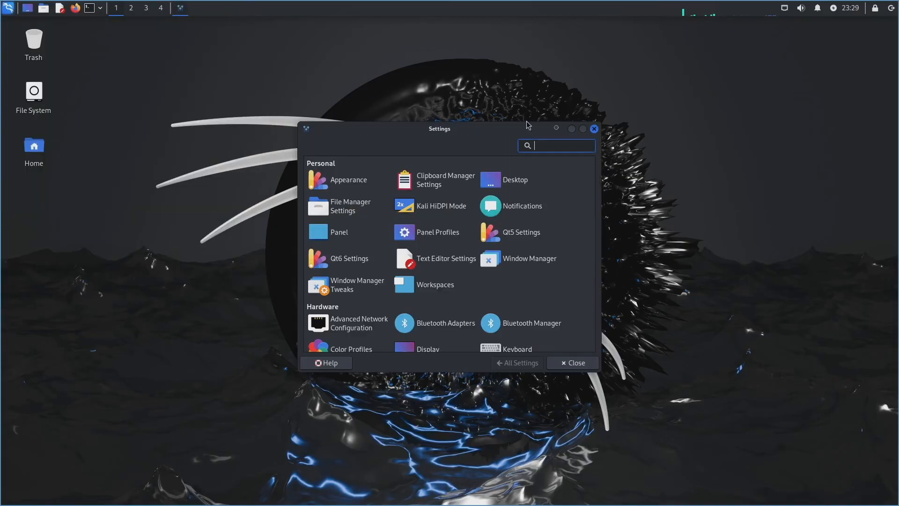
pyautogui.click(582, 131)
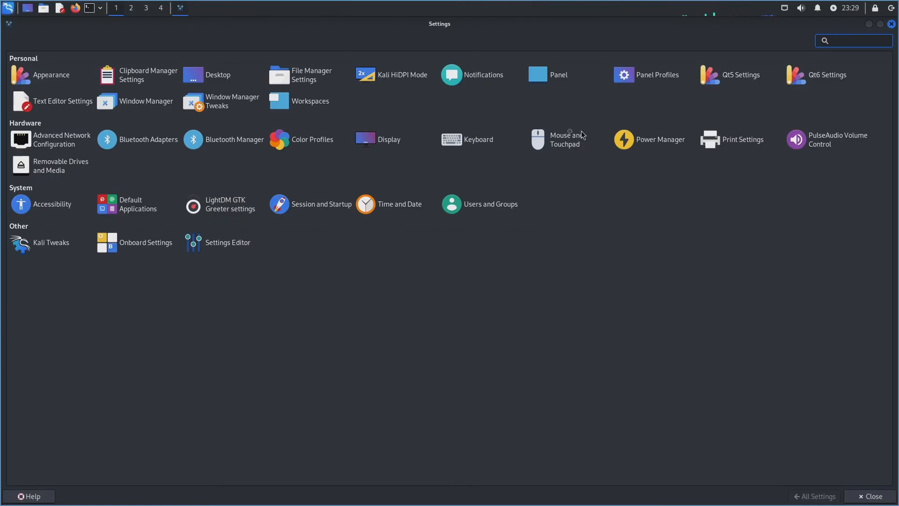
pyautogui.click(47, 75)
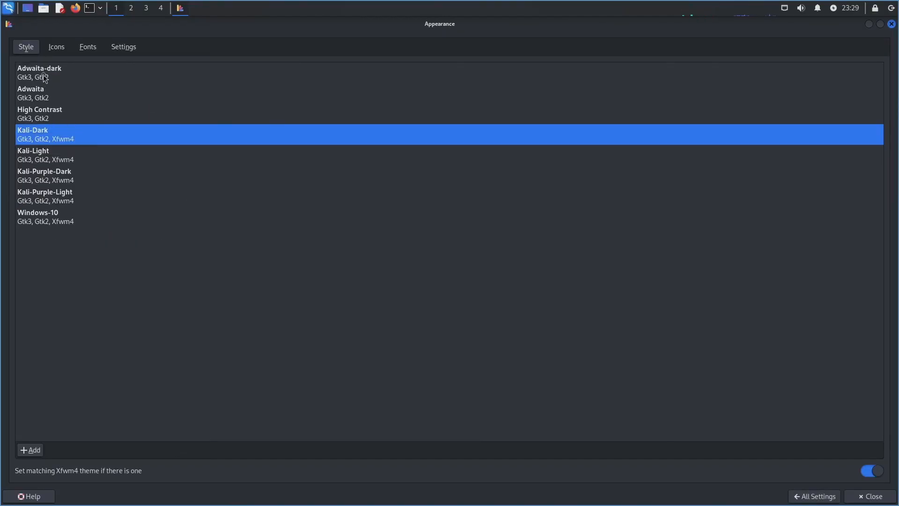
# Step: Try the Windows-10, Kali-Purple-Light, Kali-Purple-Dark and Adwaita-dark styles, settling on Kali-Dark
pyautogui.click(58, 217)
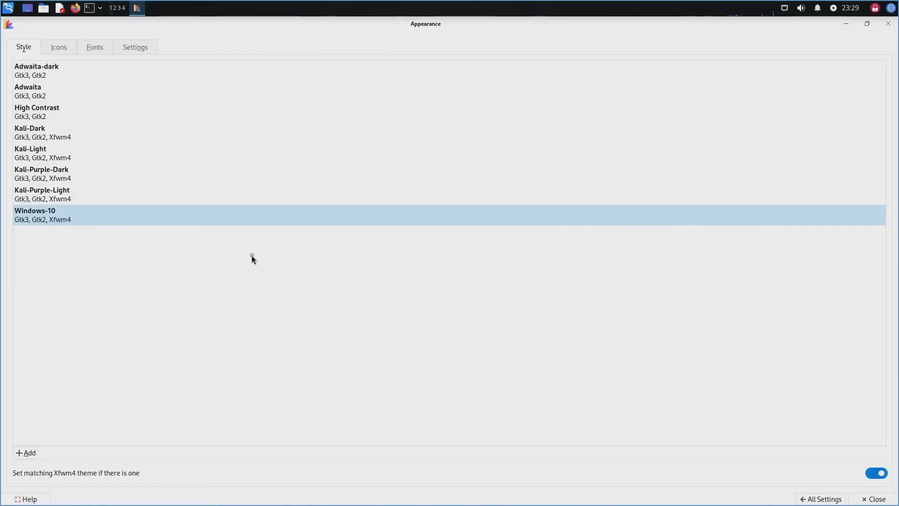
pyautogui.click(86, 200)
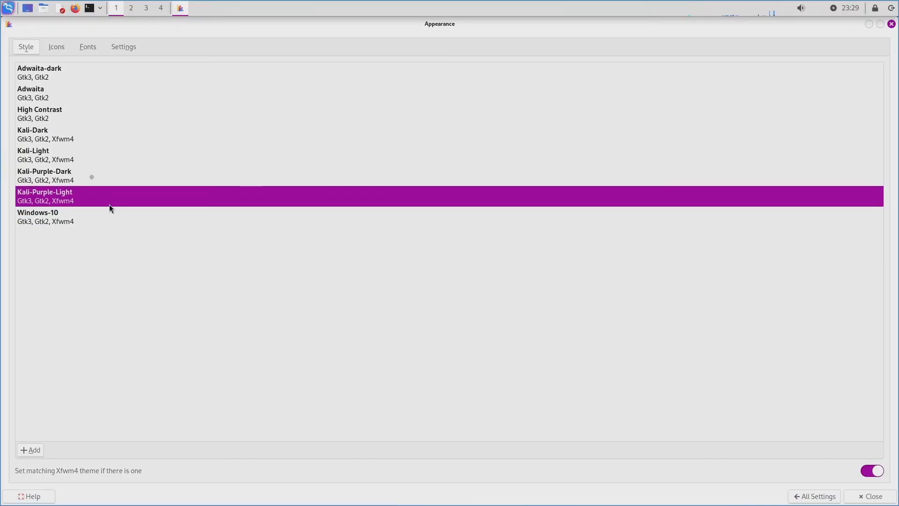
pyautogui.click(86, 175)
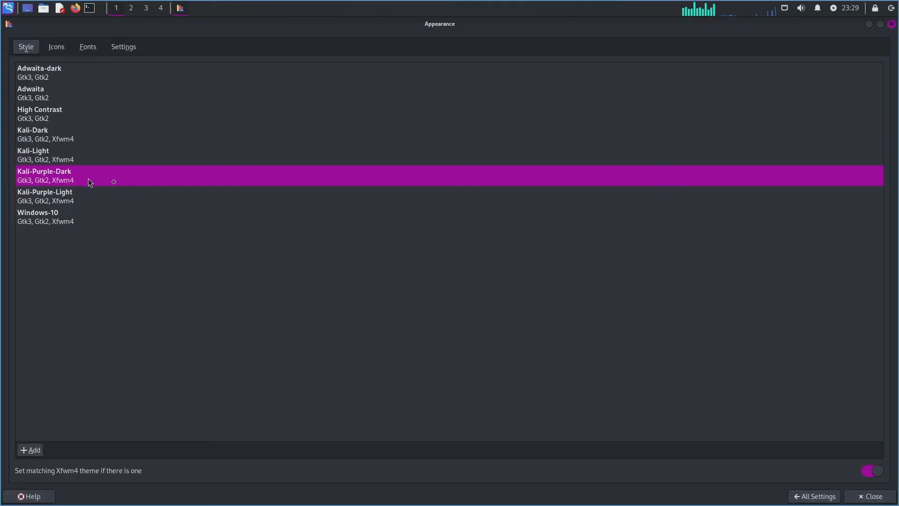
pyautogui.click(72, 131)
pyautogui.click(58, 74)
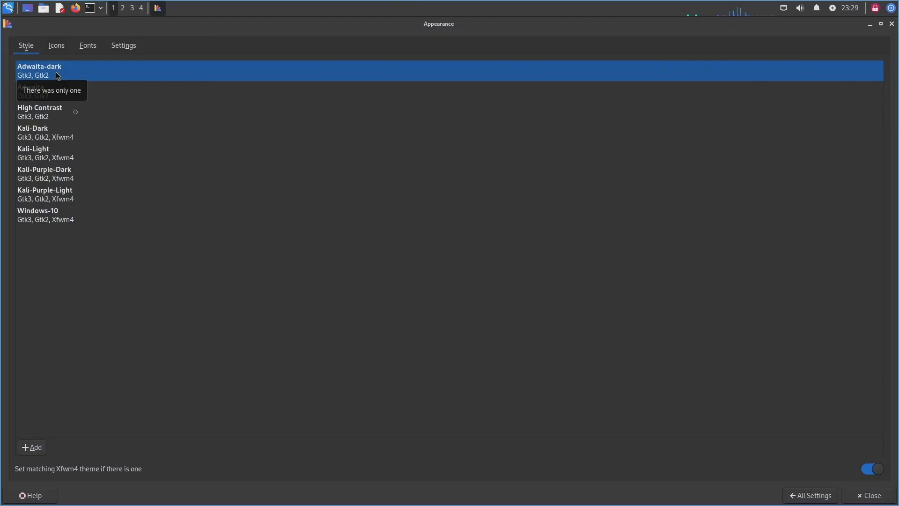
pyautogui.click(60, 133)
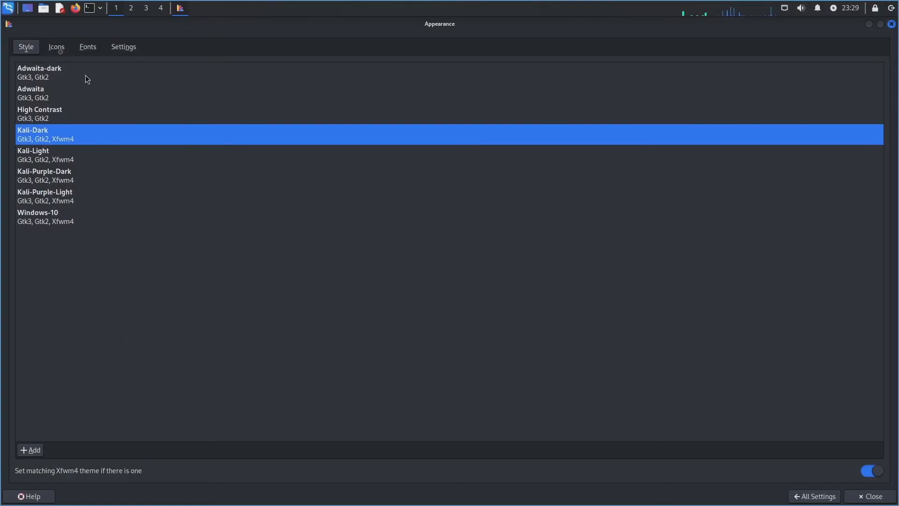
# Step: Review the Icons, Fonts and Settings tabs, then return to All Settings
pyautogui.click(57, 47)
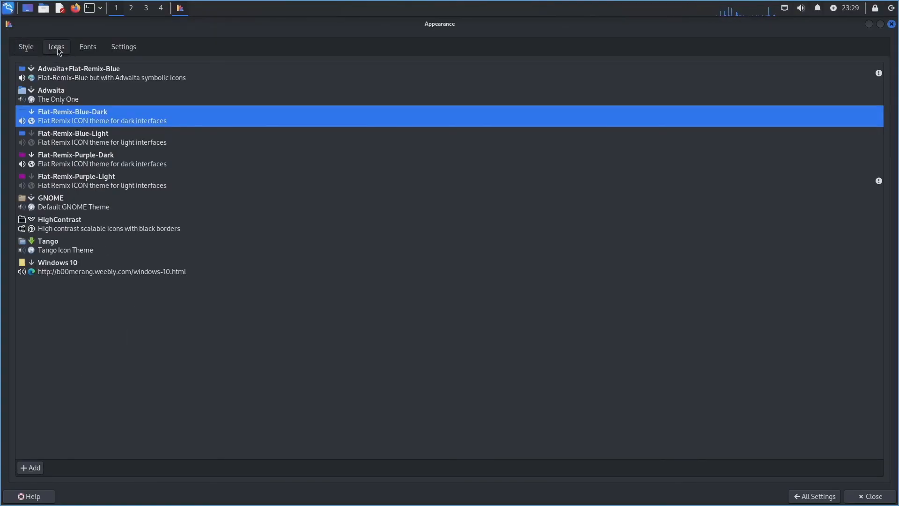
pyautogui.click(88, 45)
pyautogui.click(115, 52)
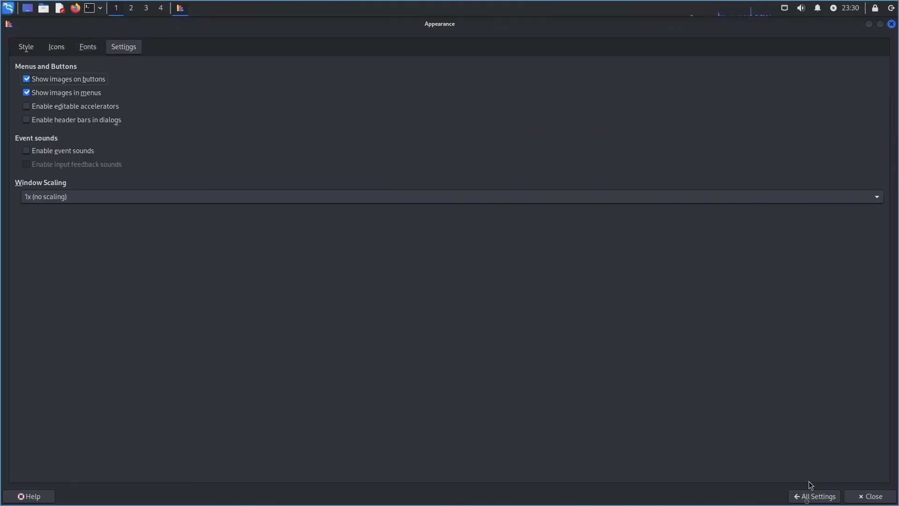
pyautogui.click(814, 497)
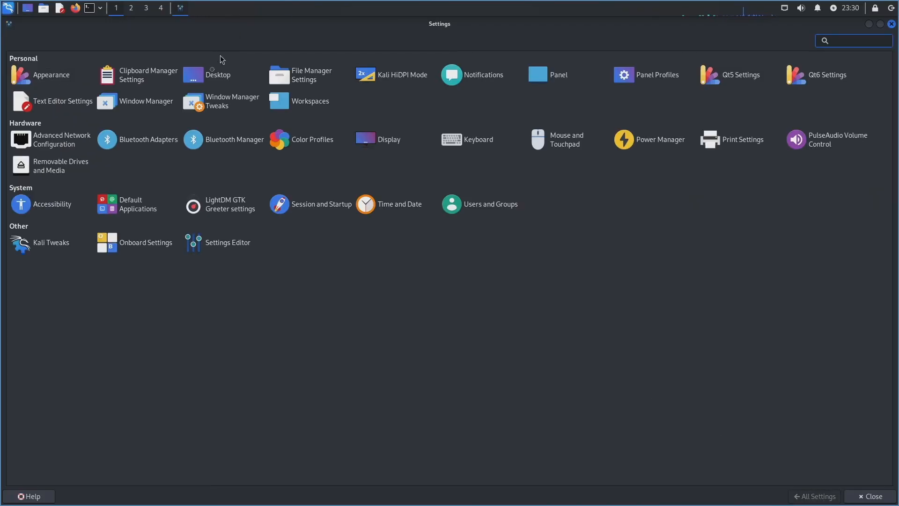
# Step: Review the Desktop settings' Background, Menus and Icons tabs, then return to All Settings
pyautogui.click(215, 76)
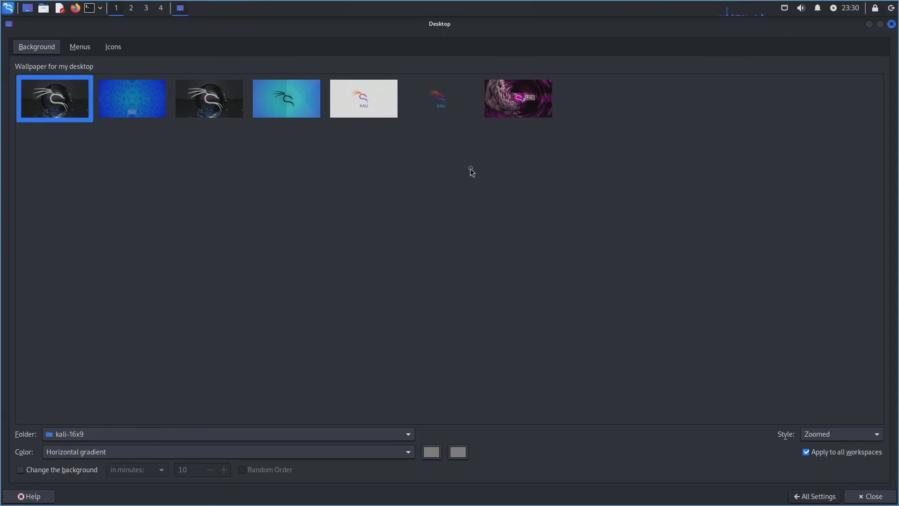
pyautogui.click(76, 51)
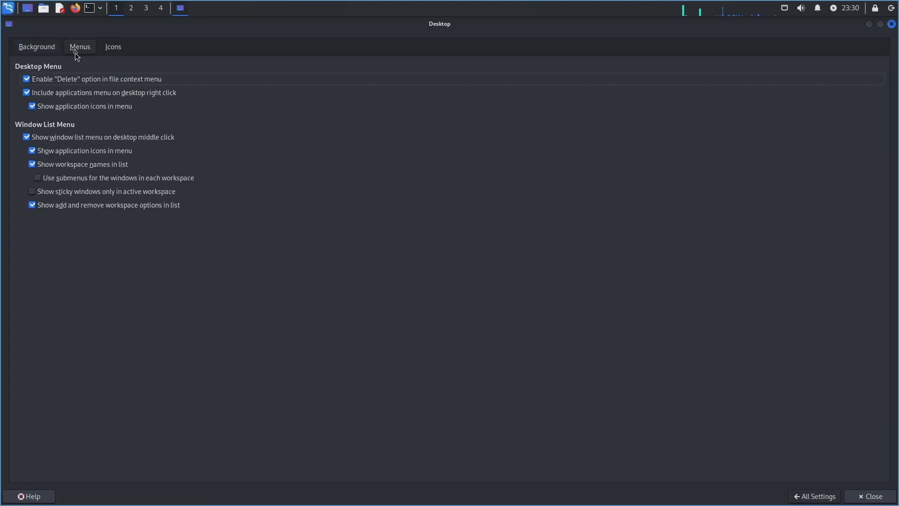
pyautogui.click(107, 51)
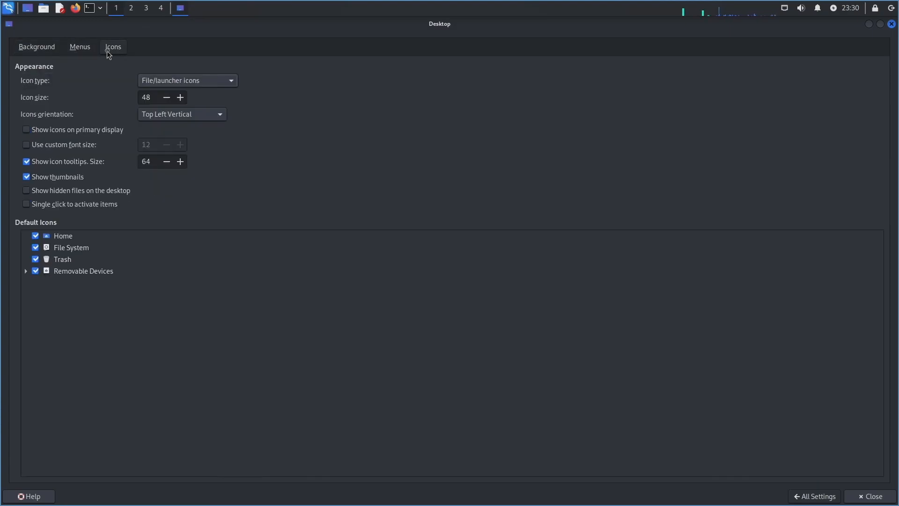
pyautogui.click(805, 498)
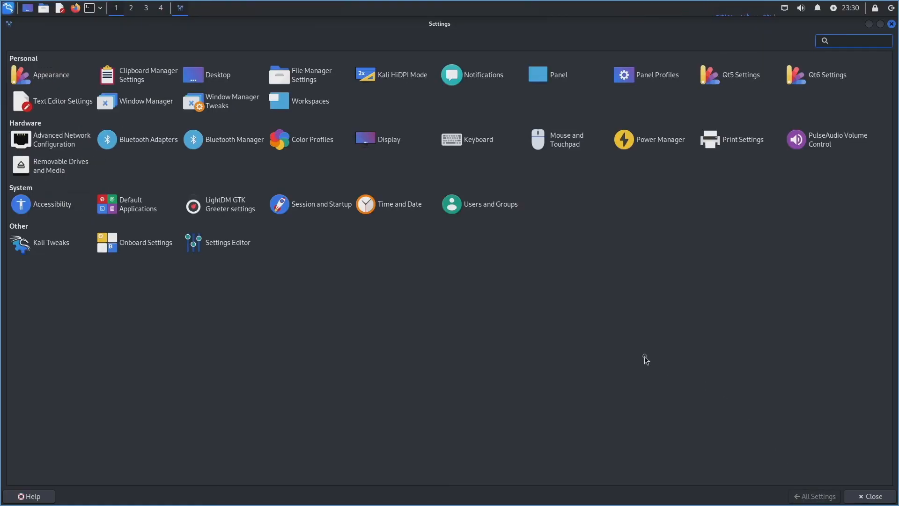
# Step: Check the 1920x1080 display setup and its Advanced tab, then close the settings
pyautogui.click(389, 141)
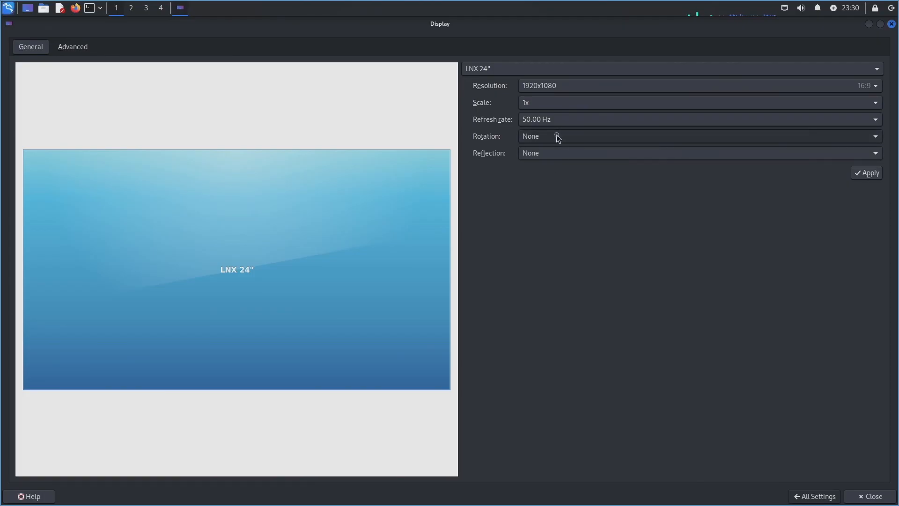
pyautogui.click(64, 52)
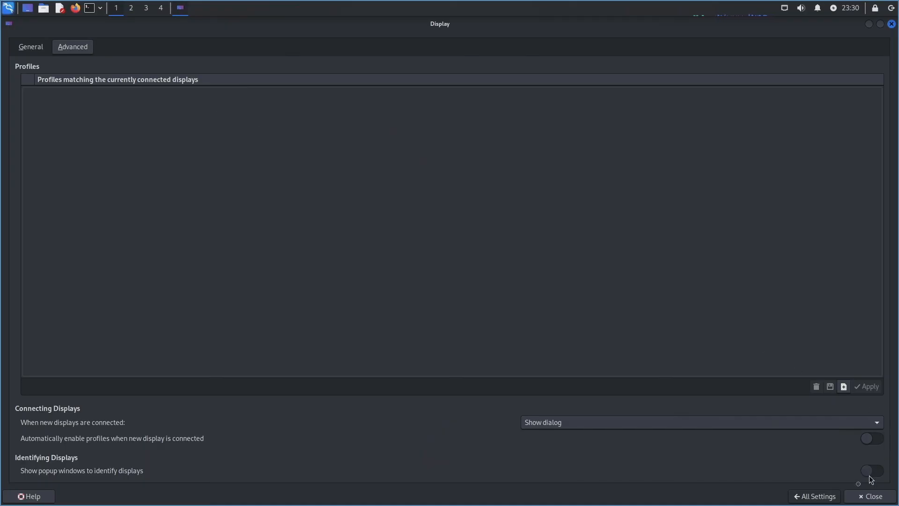
pyautogui.click(867, 497)
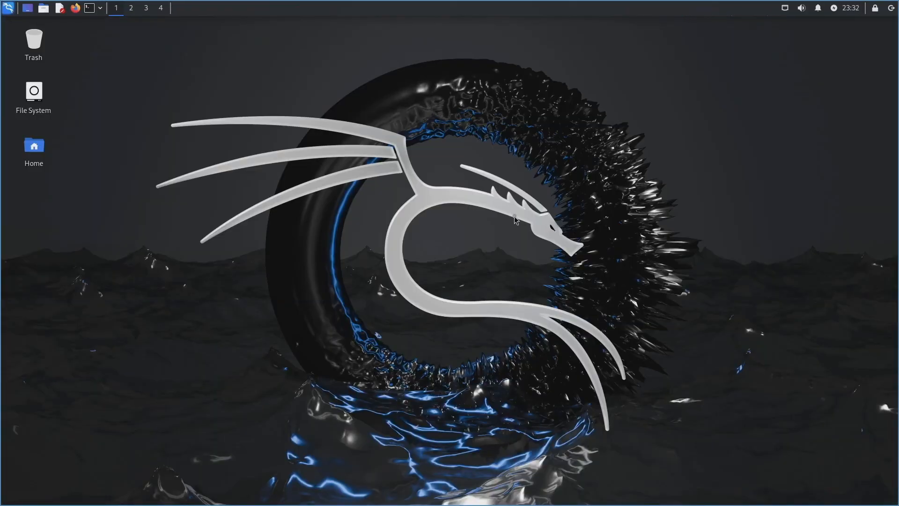